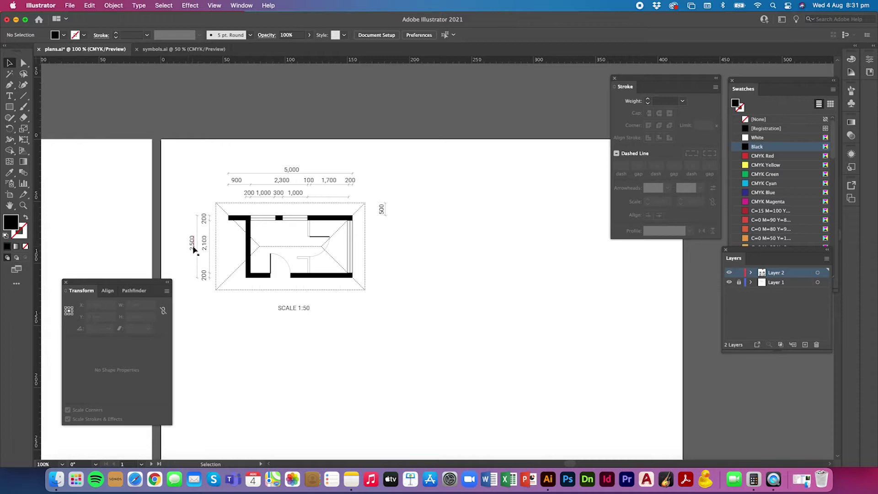
# Switch to Calculator and divide the plan's 5000 mm overall length by 50 to get its size at 1:50
pyautogui.press('a')
pyautogui.press('super+Tab')
pyautogui.press('super+Tab')
pyautogui.click(586, 149)
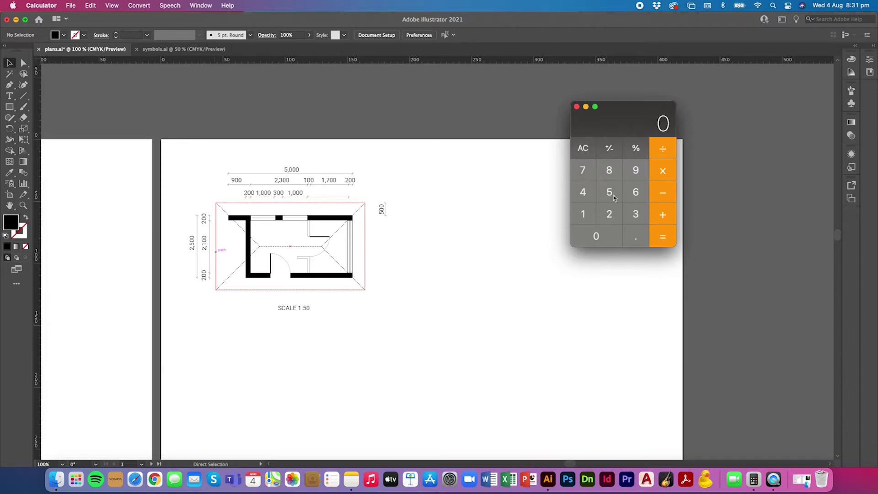
pyautogui.click(610, 195)
pyautogui.click(599, 243)
pyautogui.click(598, 242)
pyautogui.click(599, 244)
pyautogui.click(664, 149)
pyautogui.click(613, 195)
pyautogui.click(603, 238)
pyautogui.click(661, 239)
# Return to Illustrator and start a rectangle on the empty area beside the plan with a width of 100 mm
pyautogui.click(9, 107)
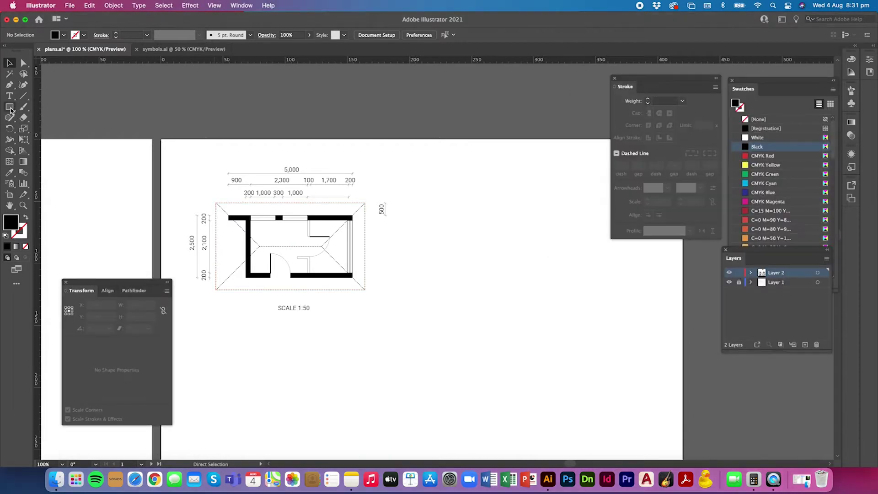
pyautogui.click(400, 193)
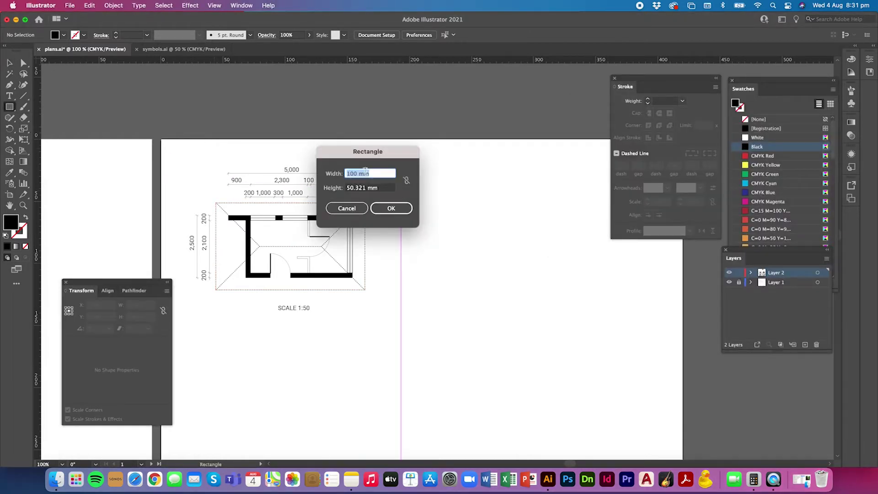
pyautogui.write('1')
# Switch to Calculator and divide the plan's 2500 mm overall depth by 50
pyautogui.press('super+Tab')
pyautogui.click(582, 149)
pyautogui.click(609, 215)
pyautogui.click(610, 193)
pyautogui.click(609, 231)
pyautogui.click(610, 230)
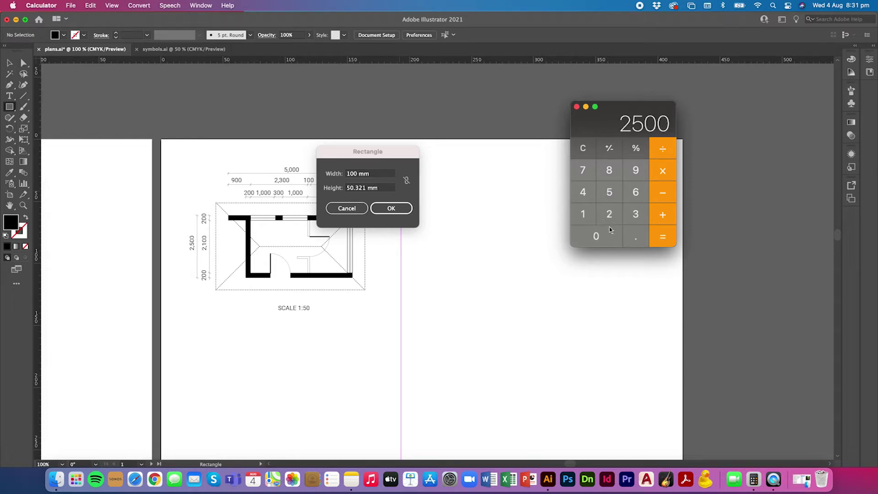
pyautogui.click(665, 152)
pyautogui.click(617, 197)
pyautogui.click(597, 235)
pyautogui.click(652, 238)
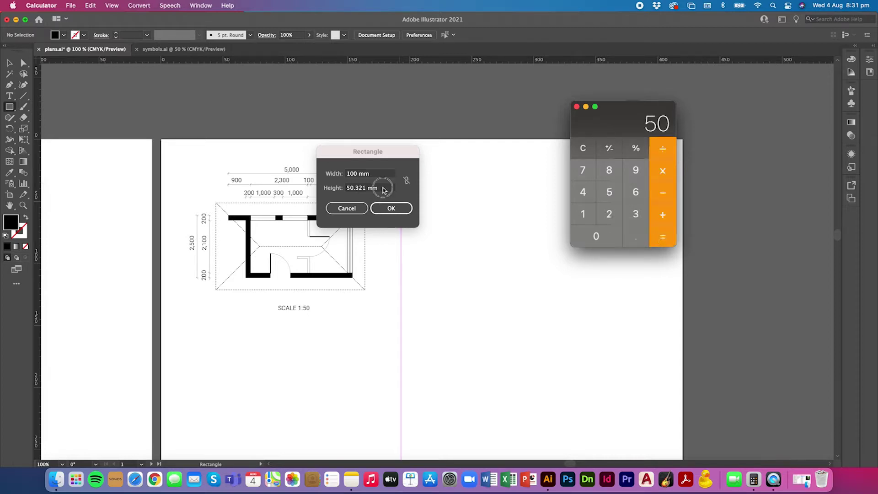
# Finish the rectangle in Illustrator with a height of 50 mm and move it level with the plan's outer walls
pyautogui.moveTo(380, 188); pyautogui.dragTo(346, 188)
pyautogui.write('50')
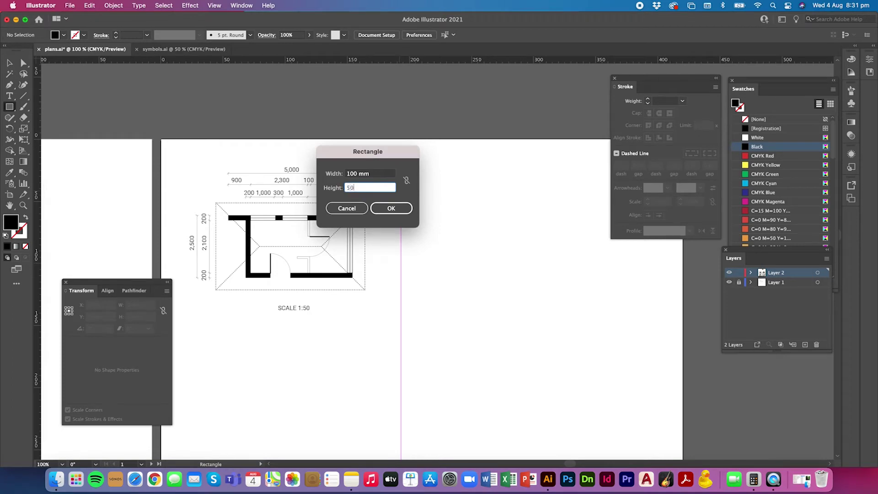
pyautogui.press('Return')
pyautogui.press('v')
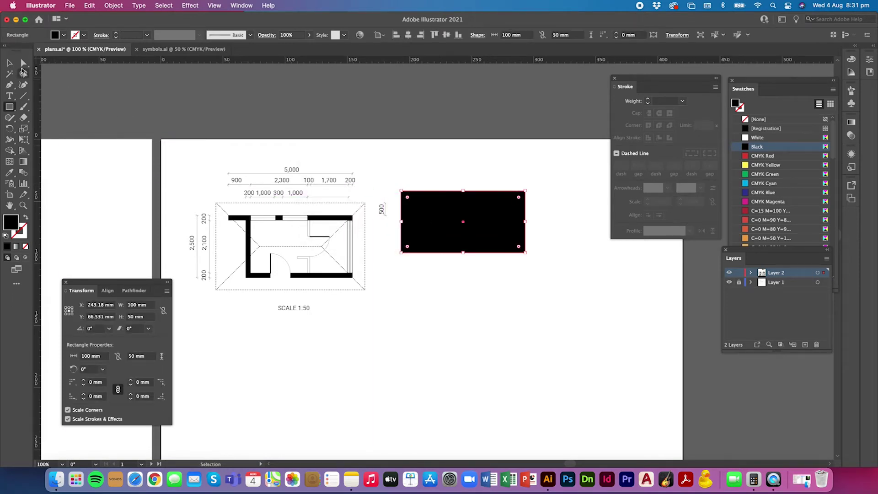
pyautogui.click(10, 63)
pyautogui.moveTo(446, 218); pyautogui.dragTo(481, 243)
pyautogui.press('a')
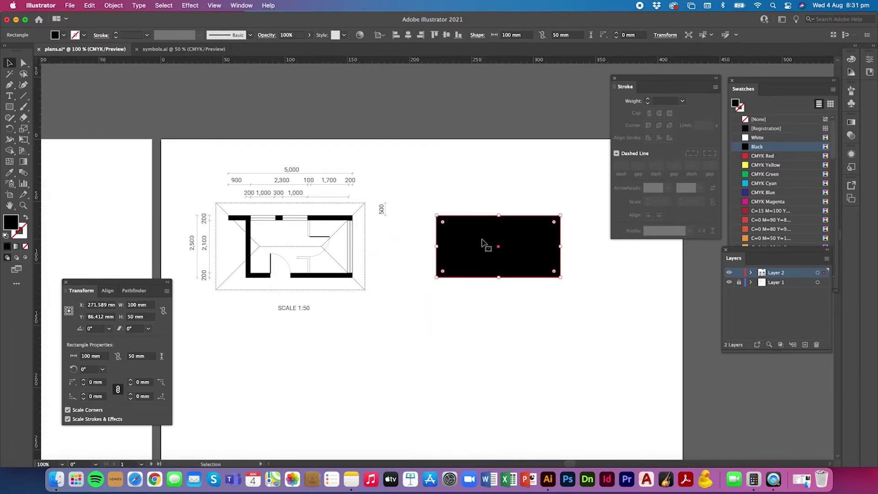
# Place two horizontal and two vertical ruler guides along the four edges of the black rectangle
pyautogui.press('super+equal')
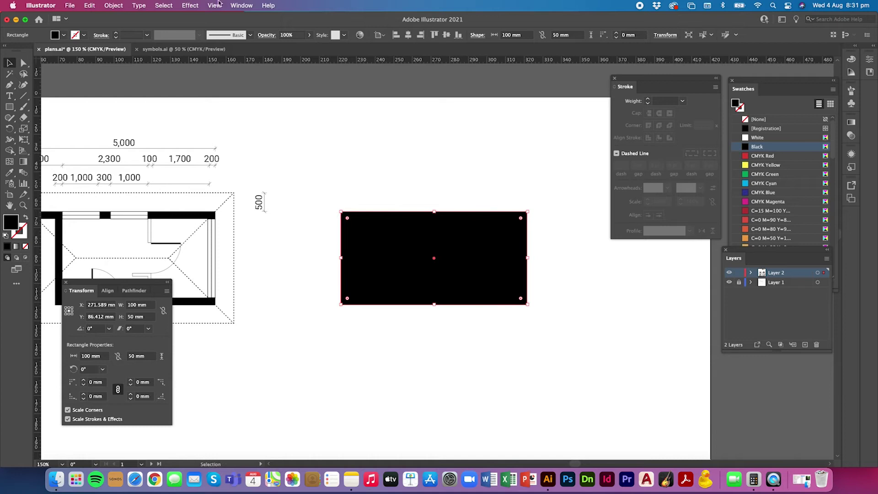
pyautogui.moveTo(226, 61); pyautogui.dragTo(214, 211)
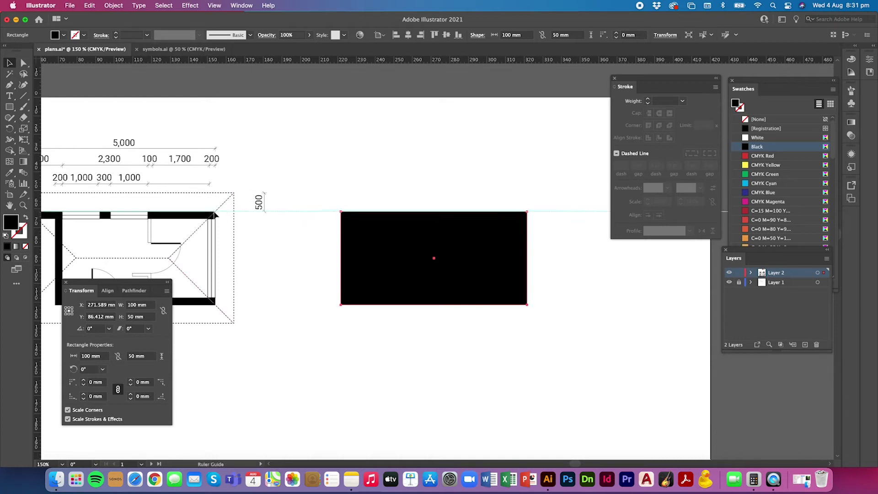
pyautogui.moveTo(264, 61); pyautogui.dragTo(216, 304)
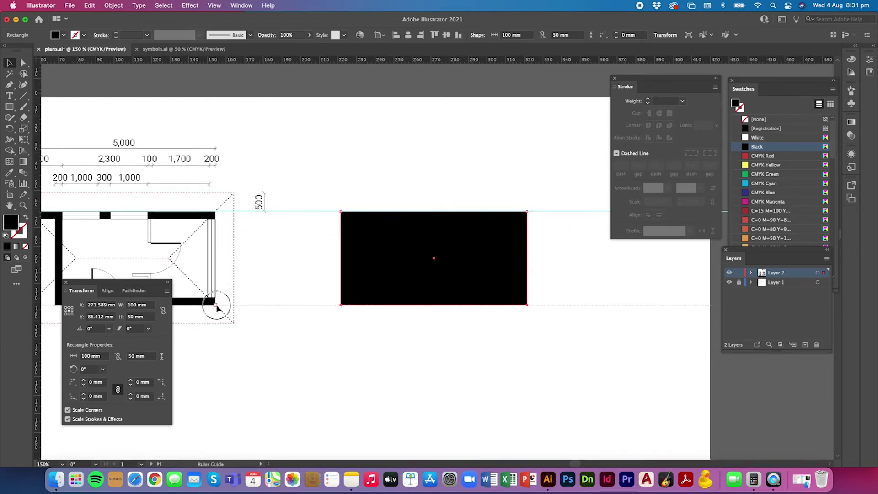
pyautogui.moveTo(36, 229); pyautogui.dragTo(340, 214)
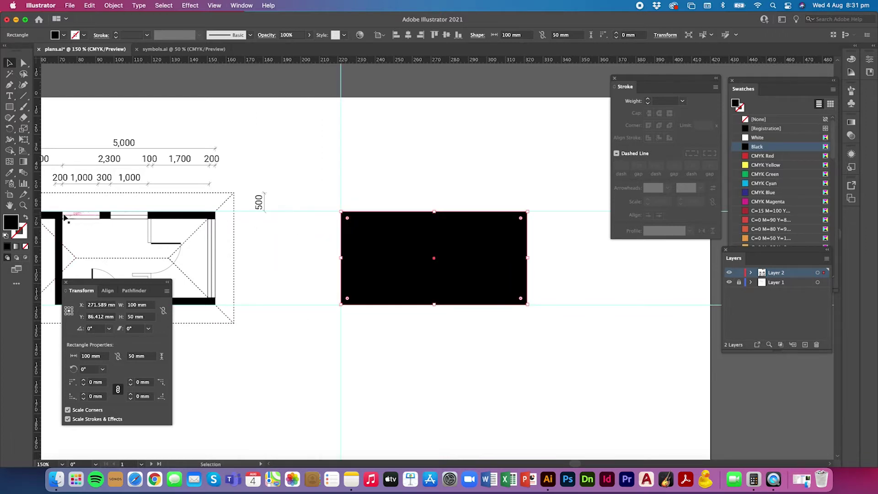
pyautogui.moveTo(38, 219); pyautogui.dragTo(527, 211)
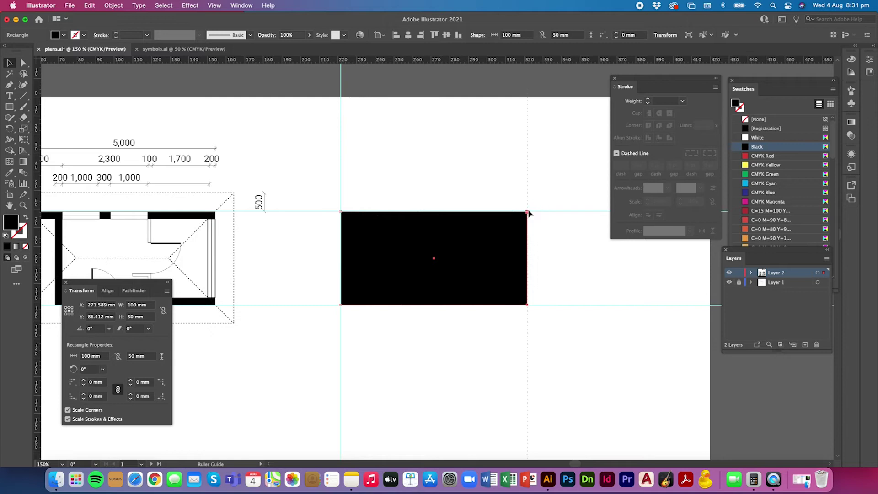
# Move the black rectangle out of the guide frame to the empty area below it
pyautogui.moveTo(489, 259); pyautogui.dragTo(448, 410)
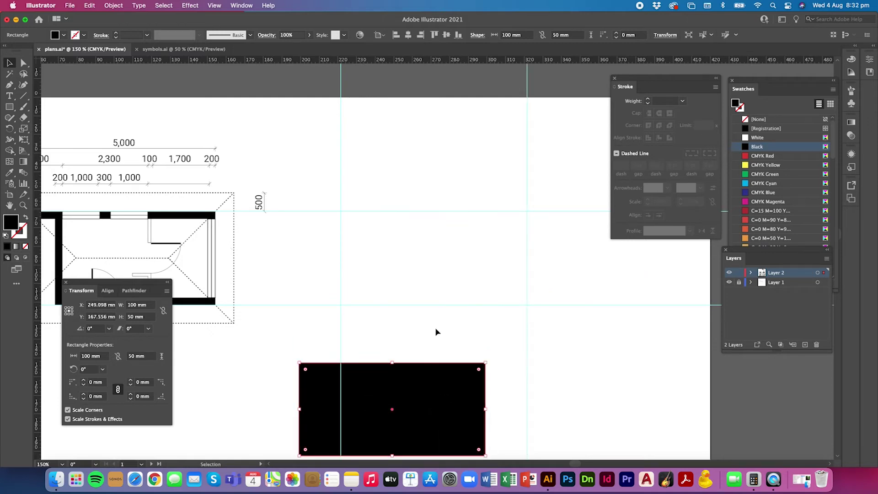
pyautogui.press('super+1')
pyautogui.scroll(2, 440, 316)
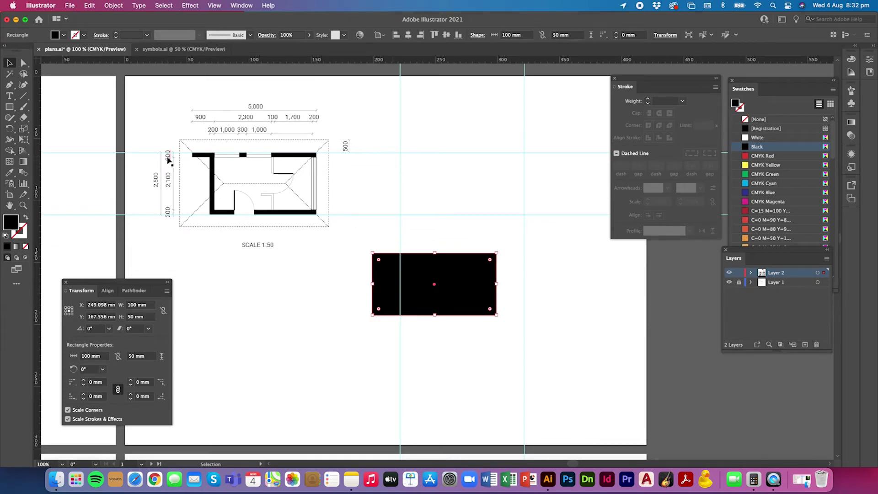
# Switch to Calculator and divide the 200 mm wall thickness by 50
pyautogui.press('super+Tab')
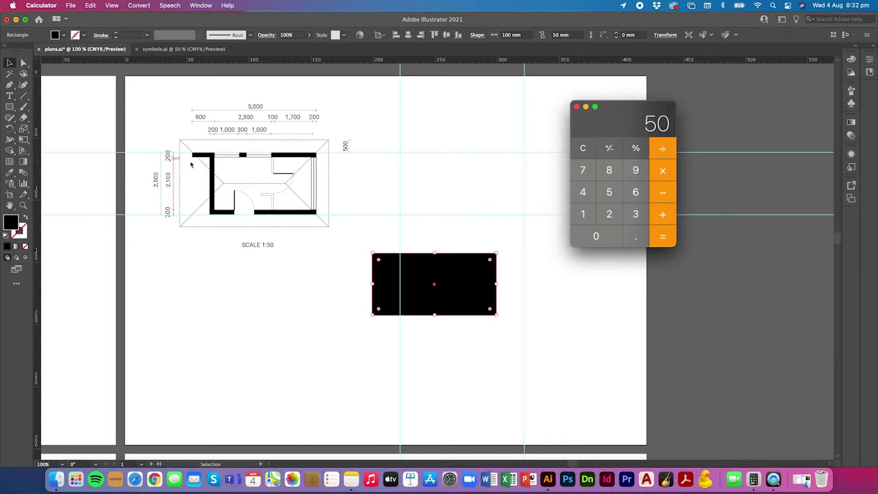
pyautogui.click(583, 151)
pyautogui.click(609, 214)
pyautogui.click(596, 236)
pyautogui.click(595, 236)
pyautogui.click(661, 154)
pyautogui.click(608, 192)
pyautogui.click(596, 235)
pyautogui.click(659, 239)
# Return to Illustrator and set the black rectangle's height to 4 mm without constraining its proportions
pyautogui.click(404, 221)
pyautogui.moveTo(160, 282); pyautogui.dragTo(165, 254)
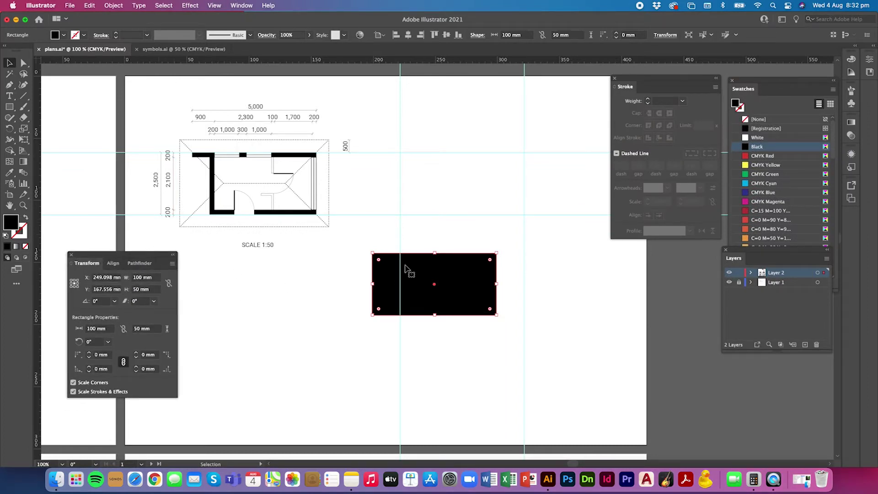
pyautogui.moveTo(407, 270); pyautogui.dragTo(378, 262)
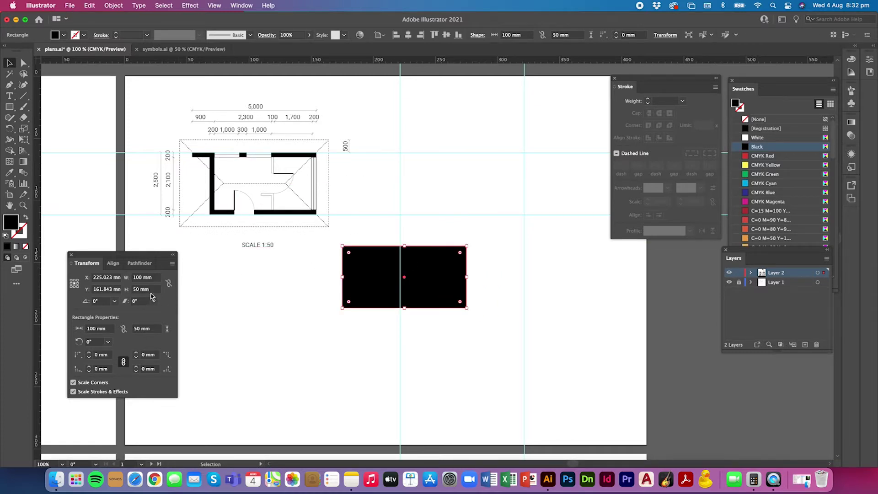
pyautogui.click(169, 285)
pyautogui.click(154, 290)
pyautogui.write('4')
pyautogui.press('Return')
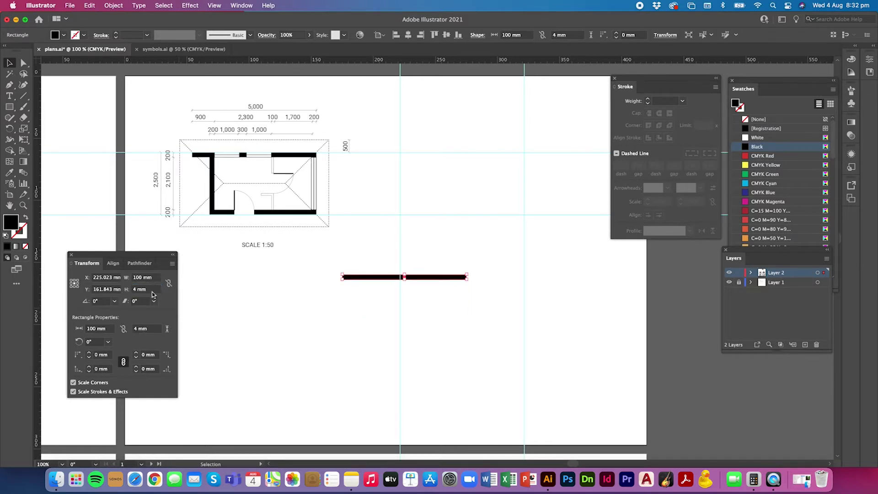
# Move the wall strip inside the frame along the upper guide and place a copy of it along the lower guide
pyautogui.click(389, 304)
pyautogui.moveTo(385, 277); pyautogui.dragTo(442, 158)
pyautogui.click(450, 182)
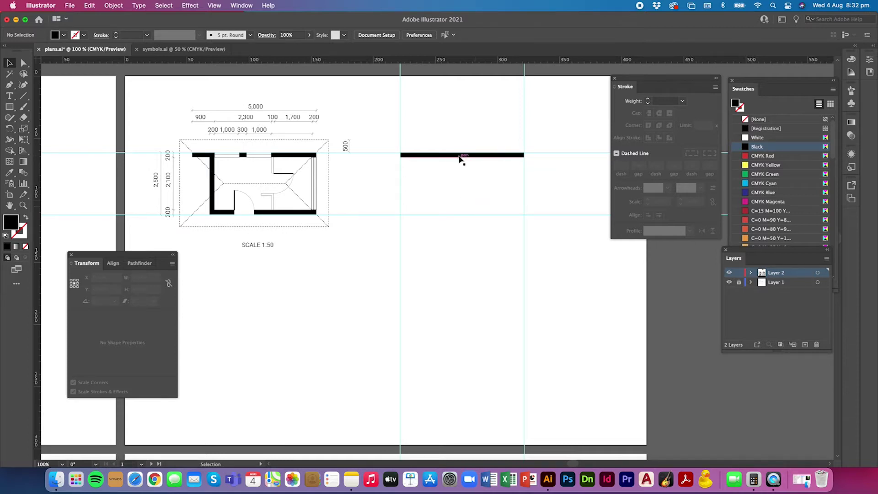
pyautogui.moveTo(460, 158); pyautogui.dragTo(452, 220)
pyautogui.click(457, 231)
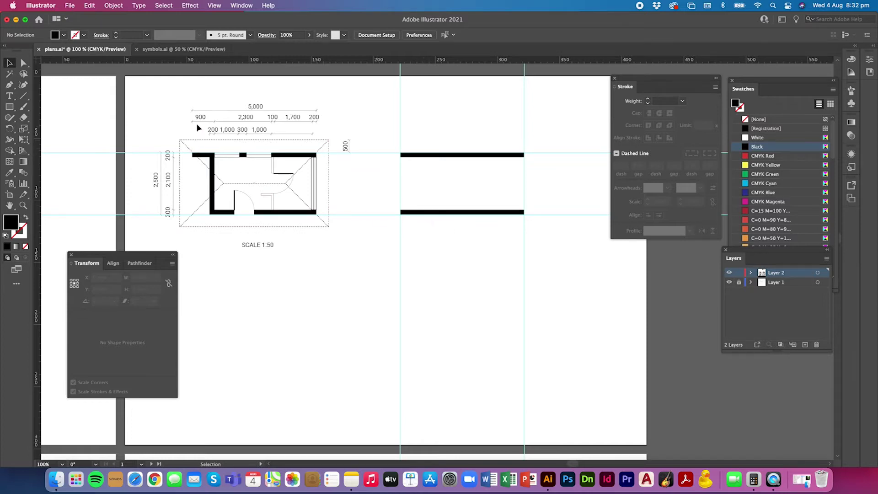
# Switch to Calculator and divide the plan's 900 mm wall offset by 50
pyautogui.press('super+equal')
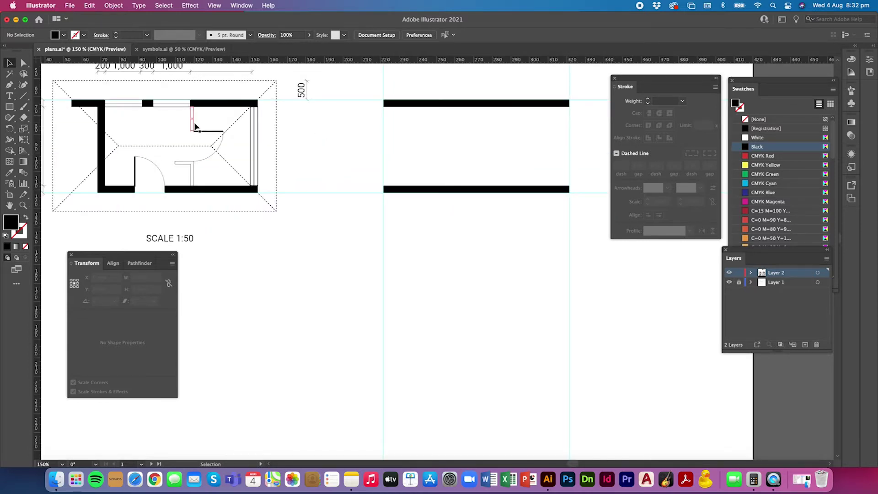
pyautogui.scroll(4, 195, 127)
pyautogui.hscroll(-3, 195, 126)
pyautogui.hscroll(-2, 195, 126)
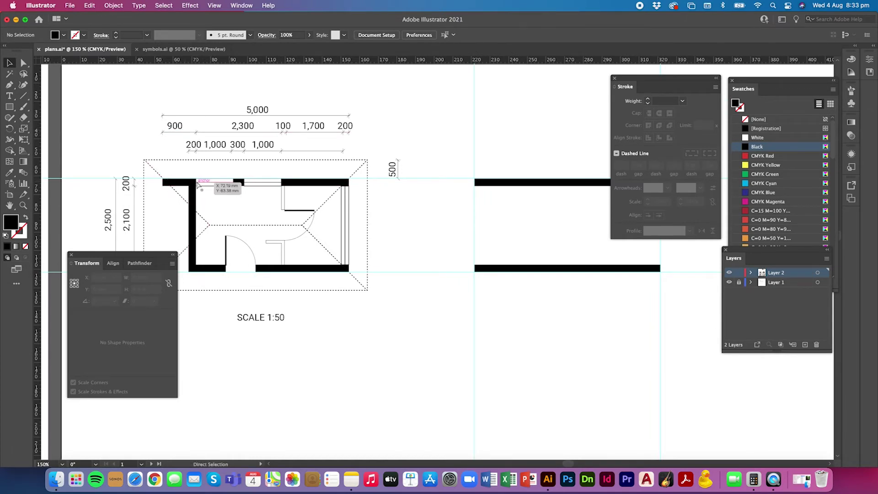
pyautogui.click(583, 148)
pyautogui.click(636, 170)
pyautogui.click(604, 232)
pyautogui.click(605, 232)
pyautogui.click(662, 149)
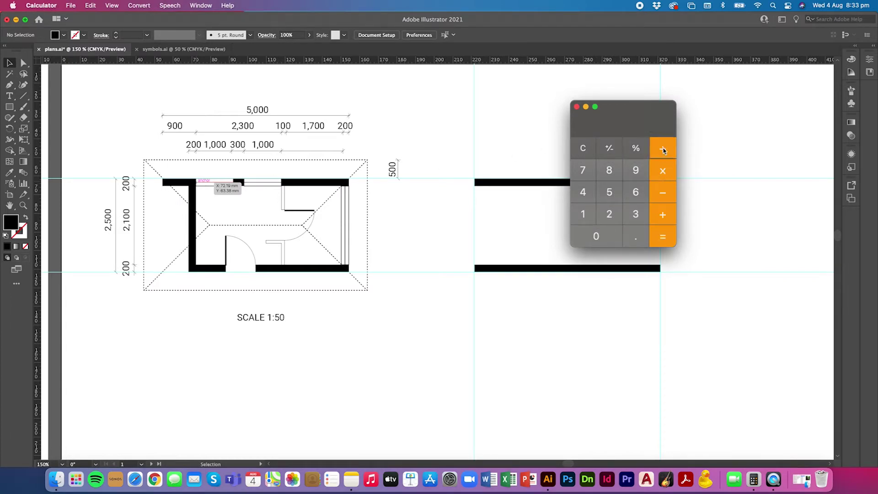
pyautogui.click(613, 195)
pyautogui.click(597, 236)
pyautogui.click(651, 237)
# Return to Illustrator, duplicate the lower wall strip and set the copy's width to 18 mm
pyautogui.hscroll(5, 482, 229)
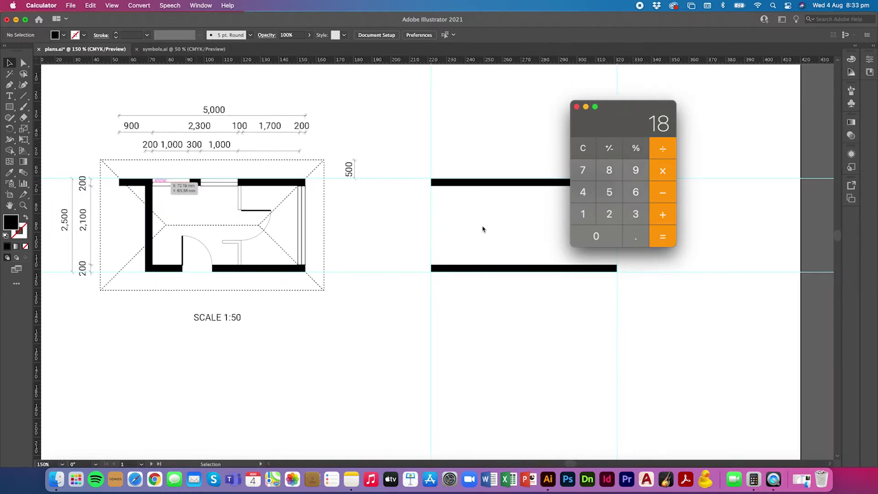
pyautogui.click(470, 267)
pyautogui.click(470, 268)
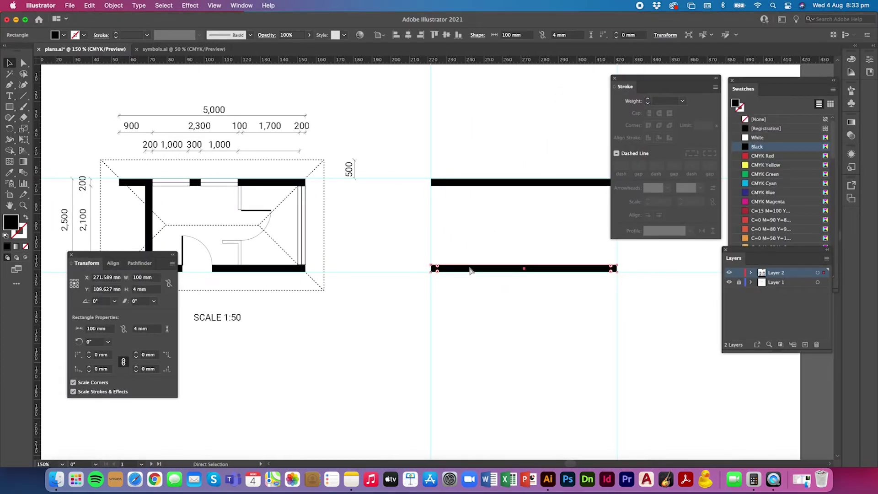
pyautogui.press('super+c')
pyautogui.press('super+v')
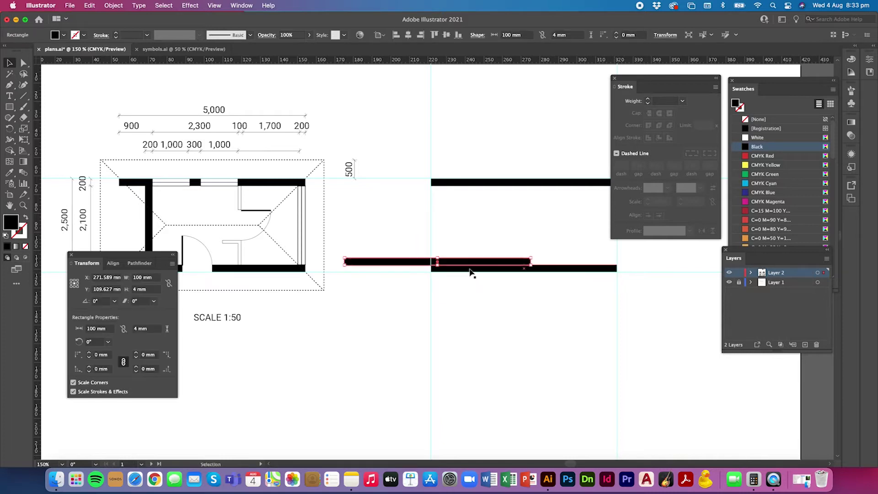
pyautogui.click(150, 281)
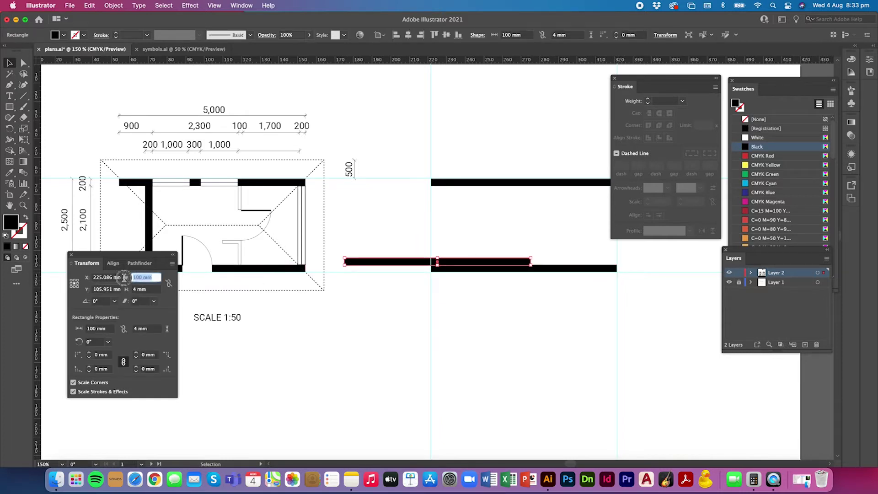
pyautogui.write('18')
pyautogui.press('Return')
# Align the 18 mm strip to the left vertical guide above the upper wall and place a vertical guide at its right end
pyautogui.click(455, 229)
pyautogui.moveTo(447, 262); pyautogui.dragTo(447, 168)
pyautogui.press('super+equal')
pyautogui.press('super+equal')
pyautogui.press('super+equal')
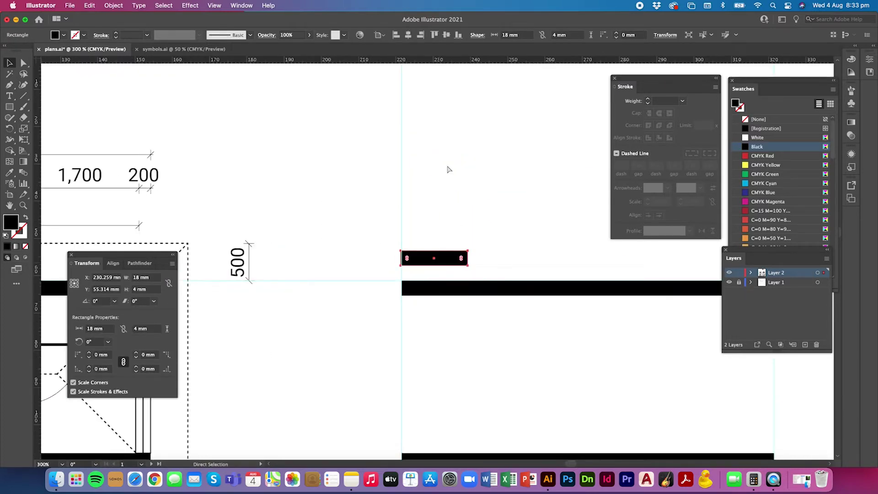
pyautogui.moveTo(409, 256); pyautogui.dragTo(411, 254)
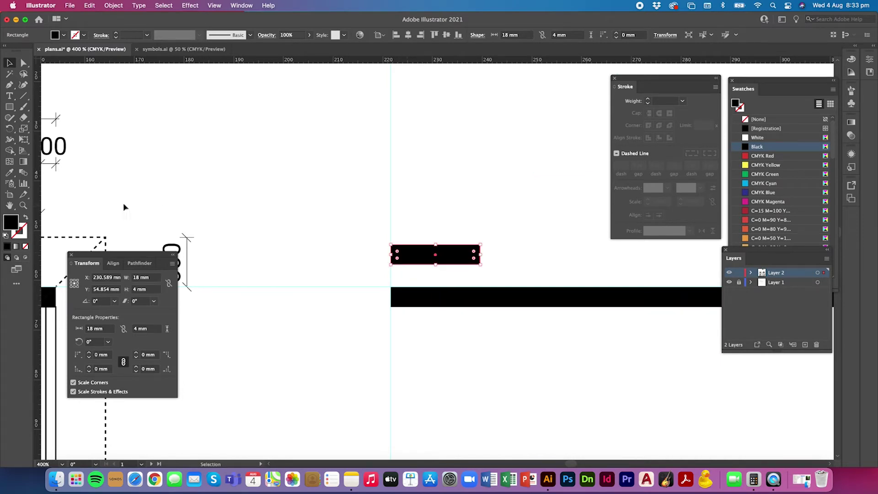
pyautogui.moveTo(38, 211); pyautogui.dragTo(478, 242)
pyautogui.click(490, 249)
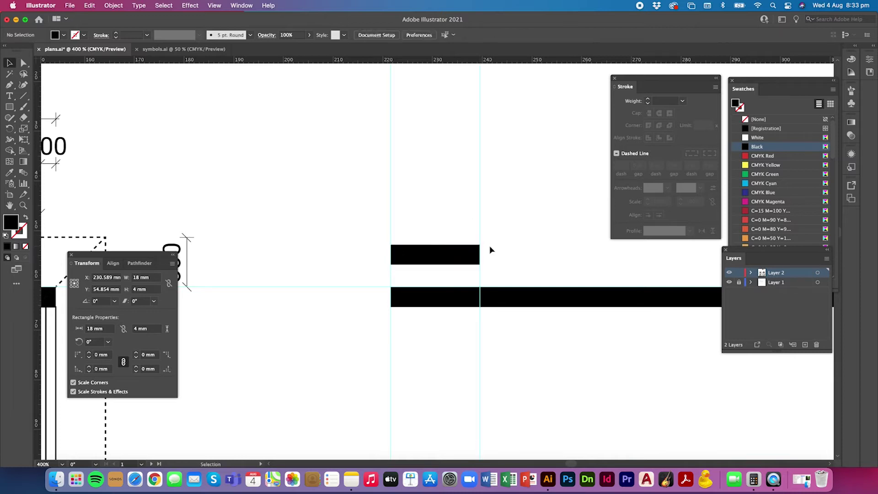
# Duplicate the upper wall strip and rotate the copy 90° to make a vertical wall
pyautogui.press('super+minus')
pyautogui.press('super+minus')
pyautogui.press('super+minus')
pyautogui.press('super+minus')
pyautogui.click(482, 268)
pyautogui.press('super+c')
pyautogui.press('super+v')
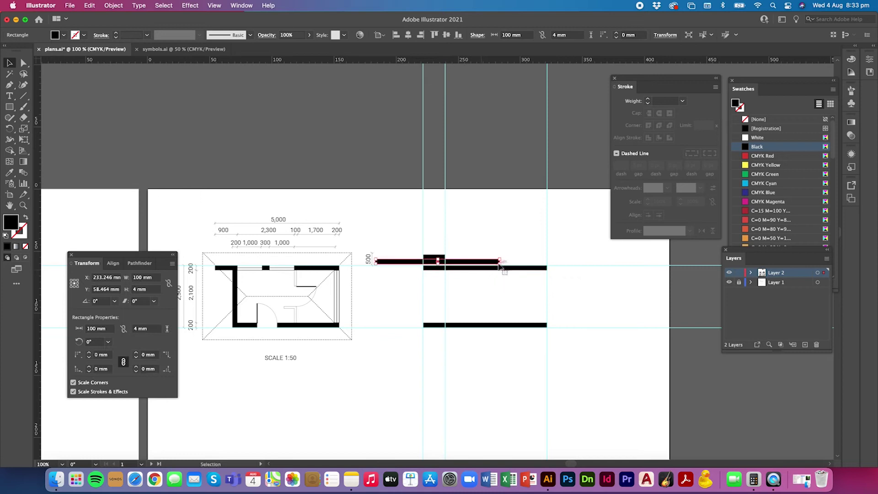
pyautogui.moveTo(499, 265); pyautogui.dragTo(437, 204)
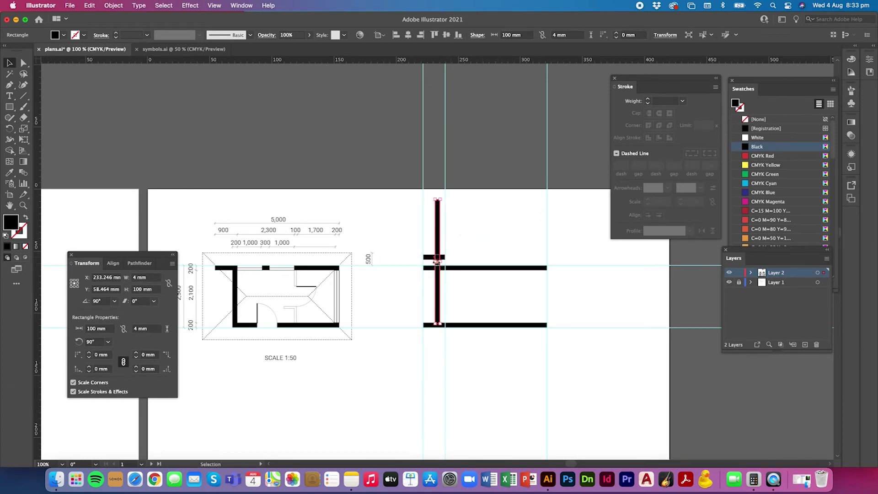
# Move the 18 mm strip aside and align the vertical wall to the offset guide with its lower end on the bottom guide
pyautogui.moveTo(431, 257); pyautogui.dragTo(446, 247)
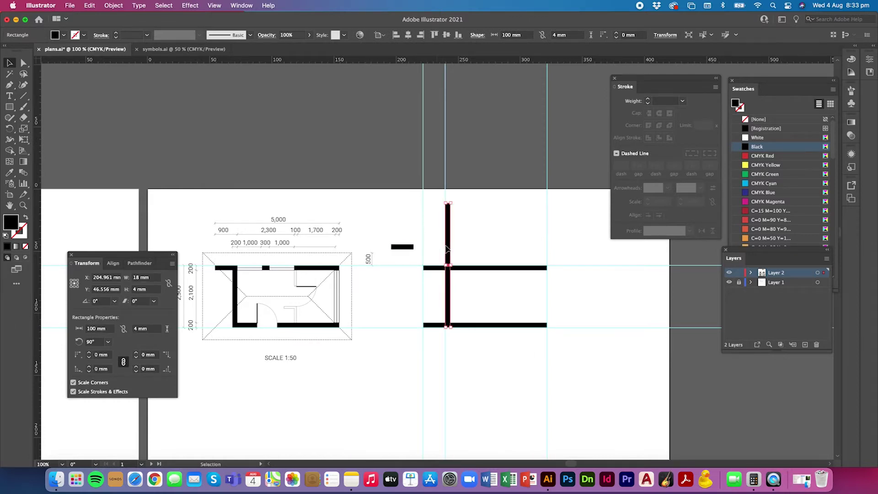
pyautogui.press('super+equal')
pyautogui.press('super+equal')
pyautogui.press('super+equal')
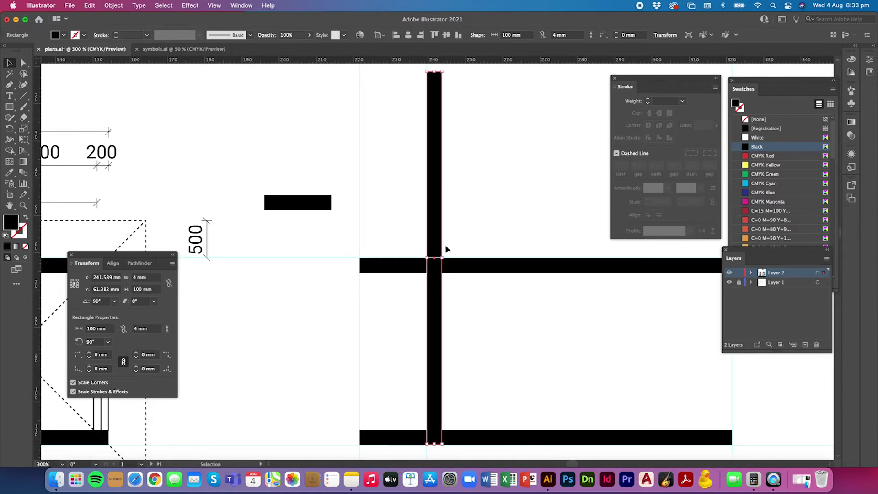
# Shorten the vertical wall so its upper end stops at the horizontal guide along the upper wall
pyautogui.scroll(3, 447, 248)
pyautogui.click(435, 122)
pyautogui.moveTo(436, 122); pyautogui.dragTo(435, 306)
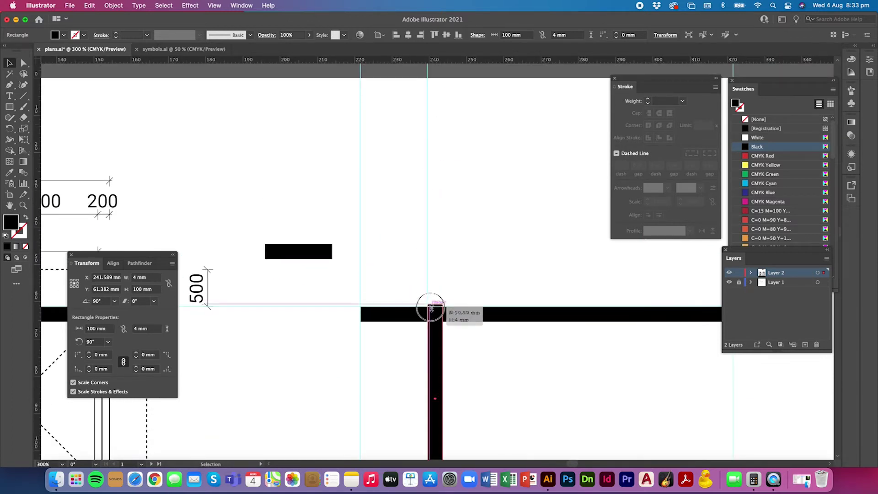
pyautogui.click(460, 343)
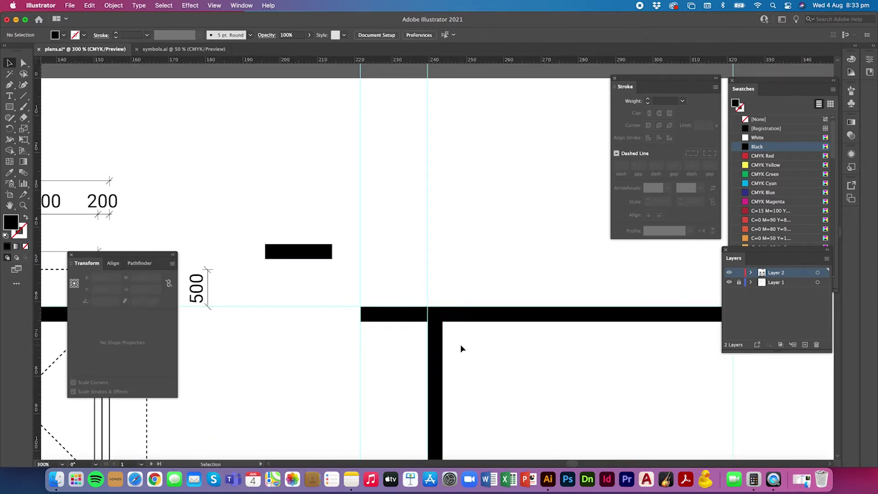
# Duplicate the vertical wall between the reference plan and the new plan and set the copy's width to 2 mm
pyautogui.press('super+minus')
pyautogui.press('super+minus')
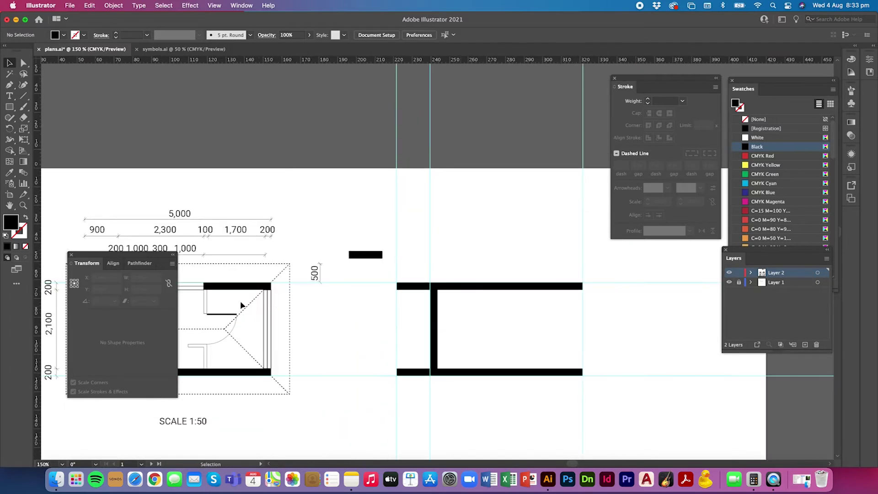
pyautogui.hscroll(-5, 241, 305)
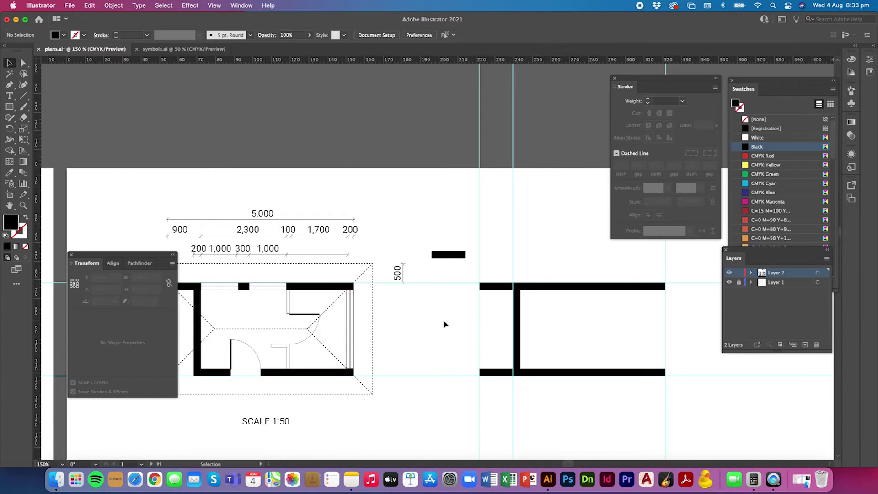
pyautogui.hscroll(2, 444, 320)
pyautogui.hscroll(-2, 383, 318)
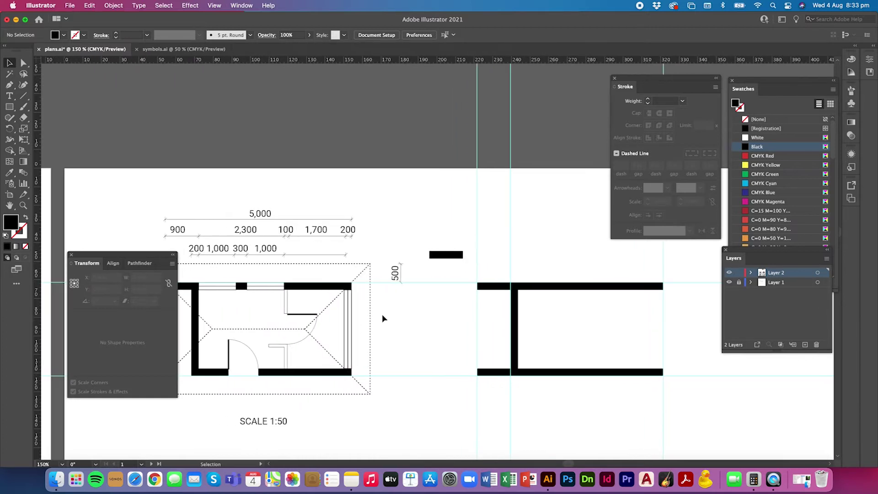
pyautogui.hscroll(3, 383, 319)
pyautogui.scroll(-1, 383, 319)
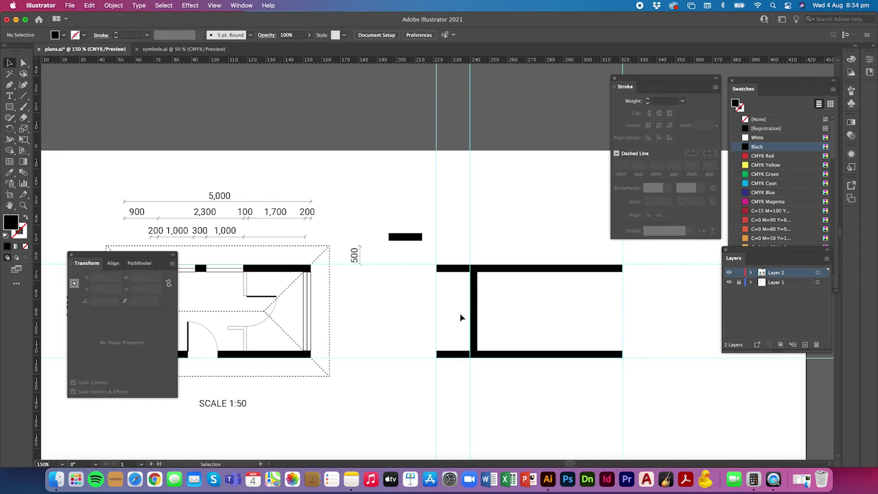
pyautogui.hscroll(-2, 443, 316)
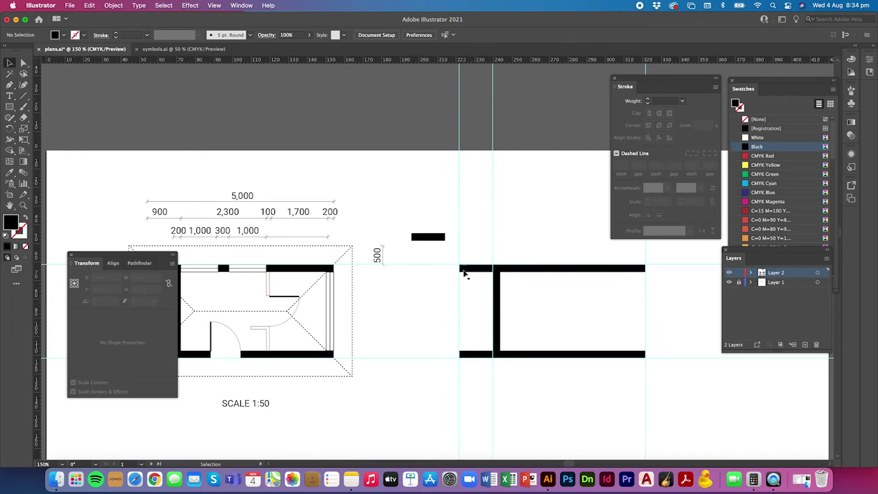
pyautogui.click(496, 294)
pyautogui.moveTo(497, 294); pyautogui.dragTo(410, 298)
pyautogui.click(152, 278)
pyautogui.write('2')
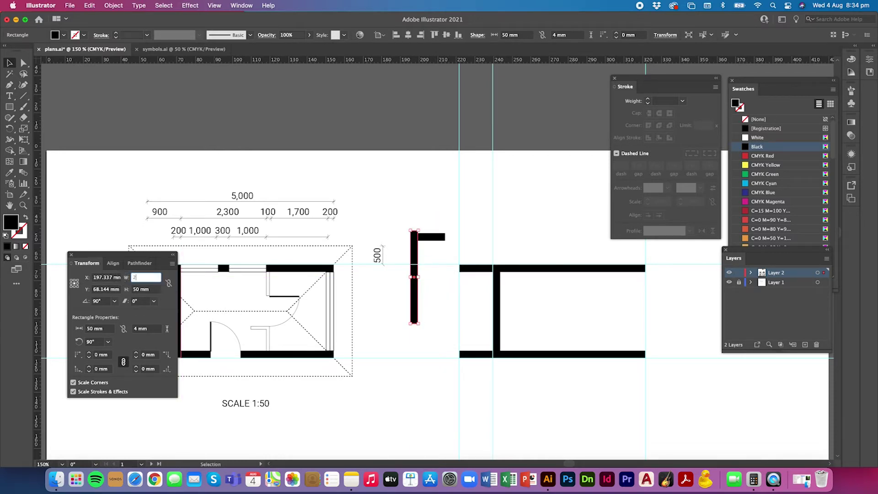
pyautogui.press('Return')
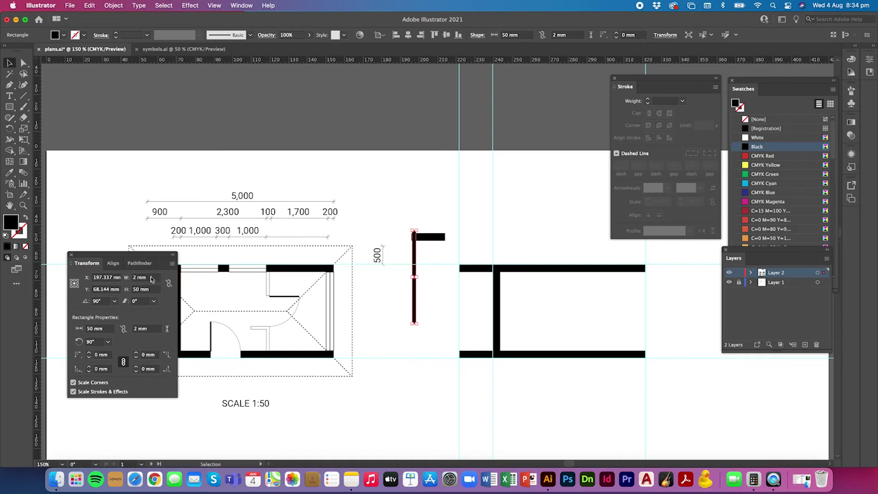
# Give the 2 mm strip no fill and a black 0.5 pt stroke
pyautogui.click(737, 106)
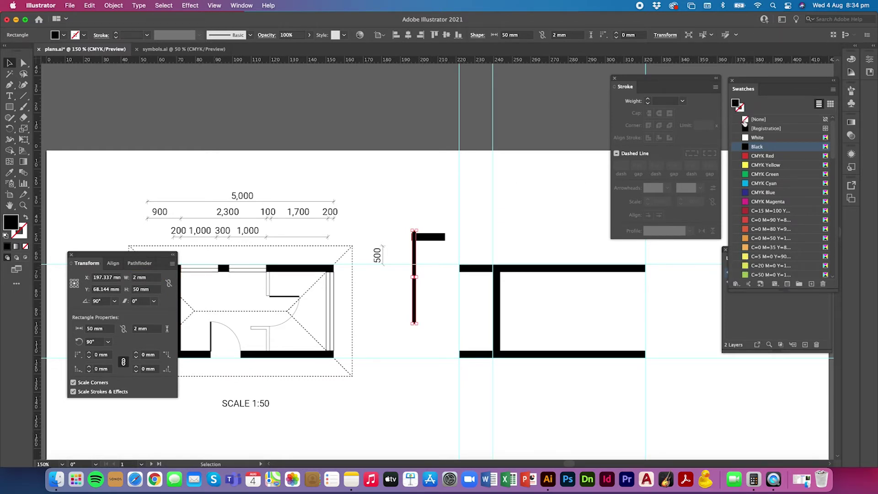
pyautogui.click(744, 120)
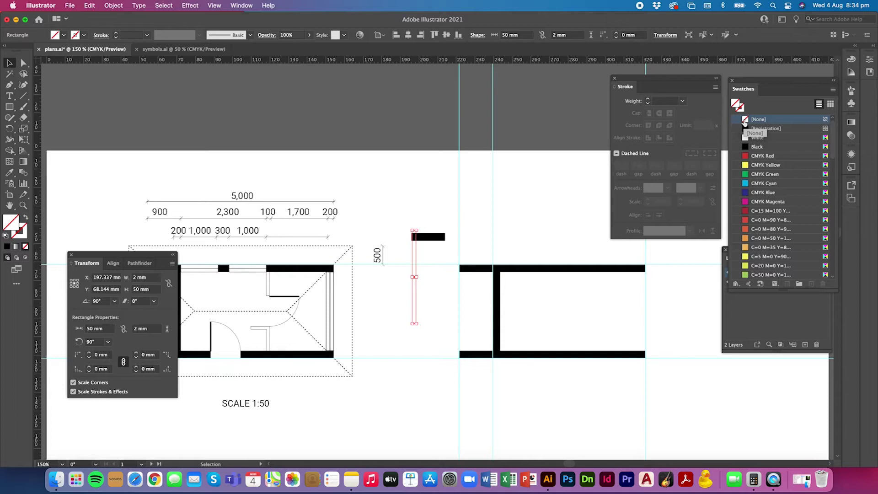
pyautogui.click(746, 147)
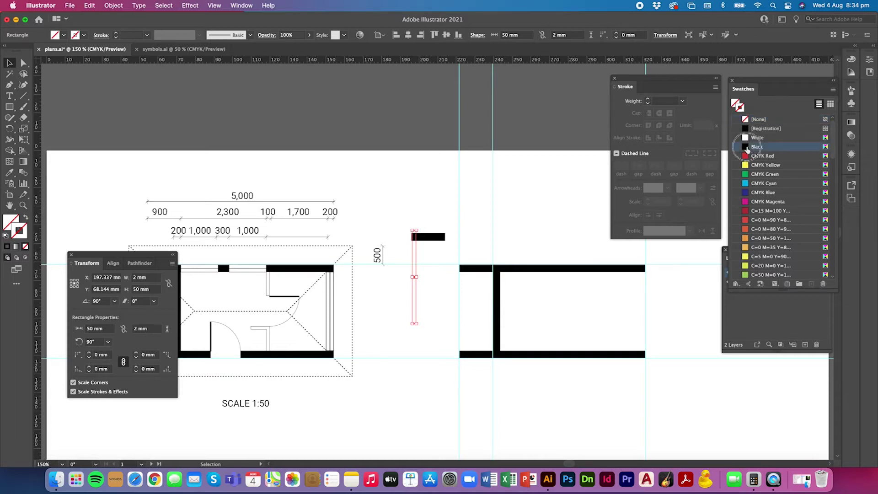
pyautogui.click(147, 35)
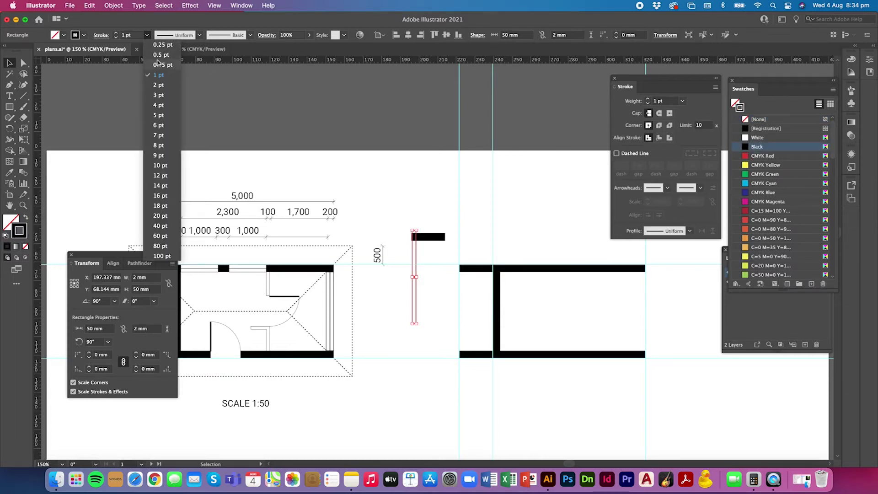
pyautogui.click(155, 57)
pyautogui.click(425, 266)
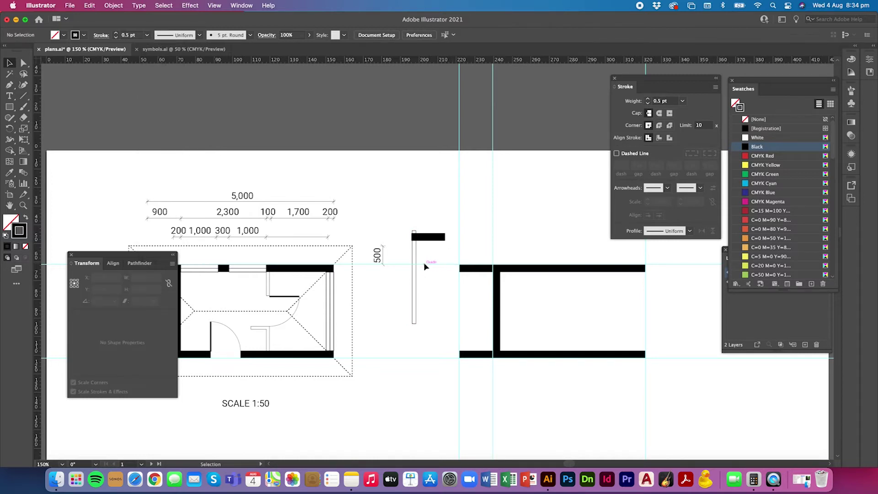
# Place a horizontal guide at the reference upper partition's lower end, then move the 2 mm strip into the new plan and shorten it to that guide
pyautogui.moveTo(293, 62); pyautogui.dragTo(267, 296)
pyautogui.moveTo(414, 310); pyautogui.dragTo(581, 363)
pyautogui.press('super+equal')
pyautogui.press('super+equal')
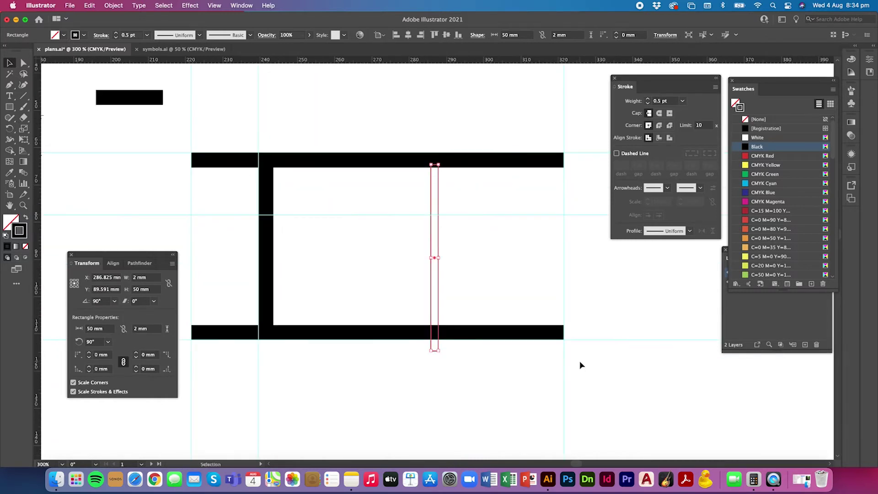
pyautogui.press('super+equal')
pyautogui.press('super+equal')
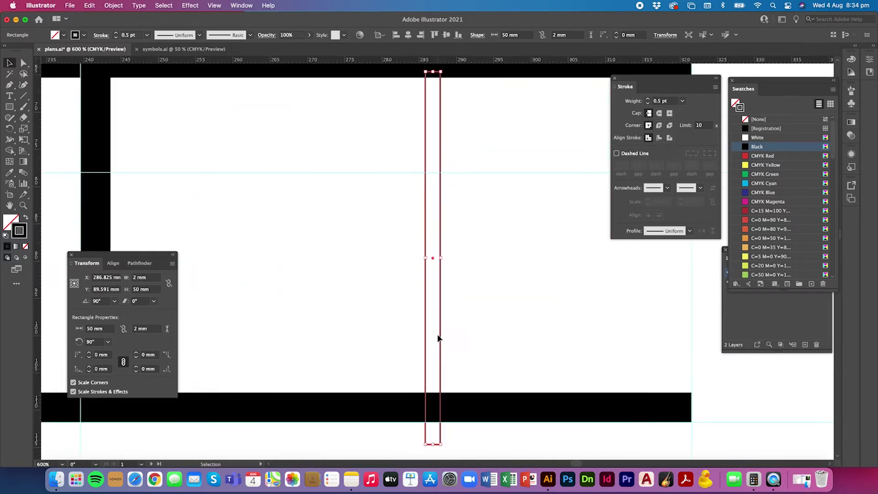
pyautogui.moveTo(433, 443); pyautogui.dragTo(442, 173)
pyautogui.click(438, 198)
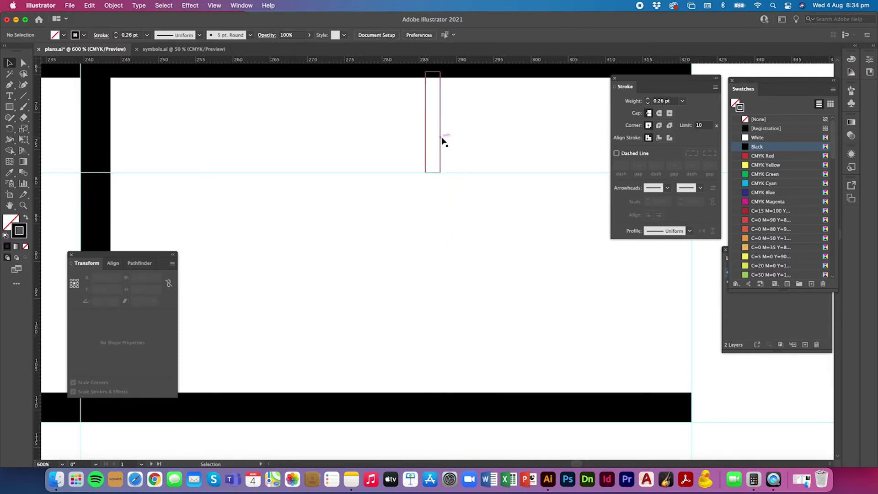
# Duplicate the partition strip down onto the lower wall and place a horizontal guide at the reference lower partition's upper end
pyautogui.moveTo(442, 144); pyautogui.dragTo(422, 361)
pyautogui.click(462, 348)
pyautogui.press('super+minus')
pyautogui.press('super+minus')
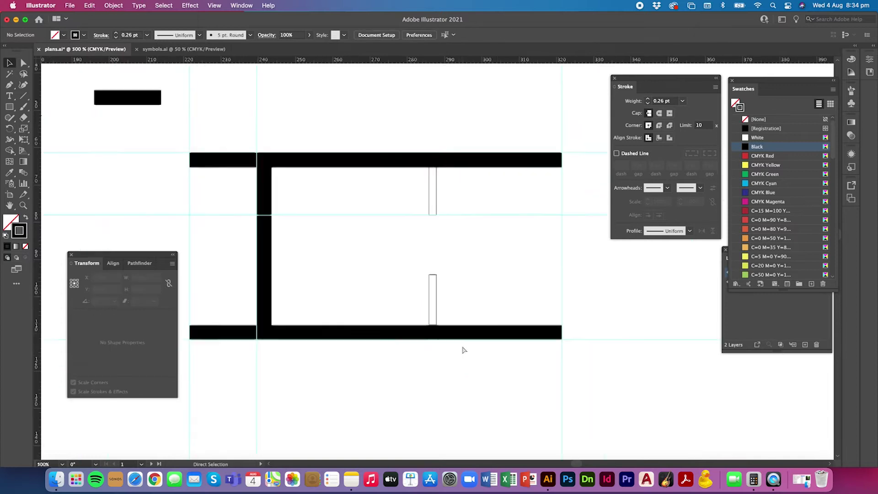
pyautogui.press('super+minus')
pyautogui.hscroll(-10, 462, 350)
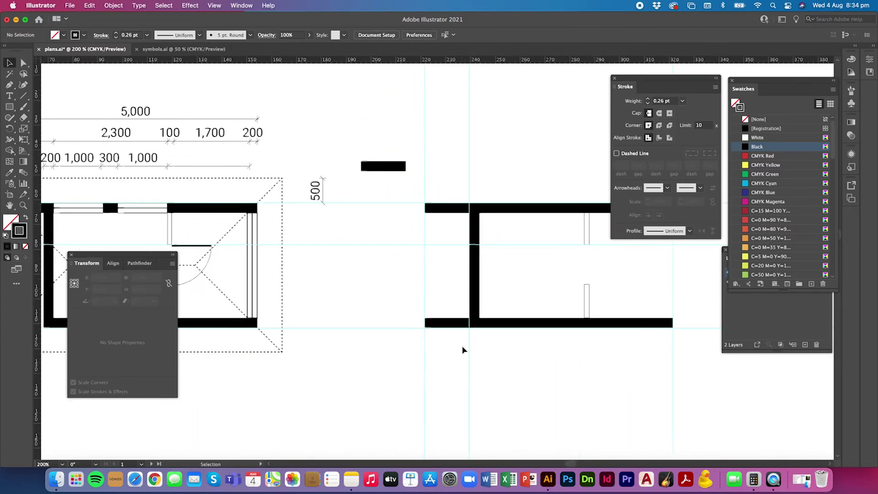
pyautogui.moveTo(451, 61); pyautogui.dragTo(204, 288)
# Shorten the lower partition strip so its upper end meets the new horizontal guide
pyautogui.click(620, 298)
pyautogui.press('super+equal')
pyautogui.press('super+equal')
pyautogui.press('super+equal')
pyautogui.press('super+equal')
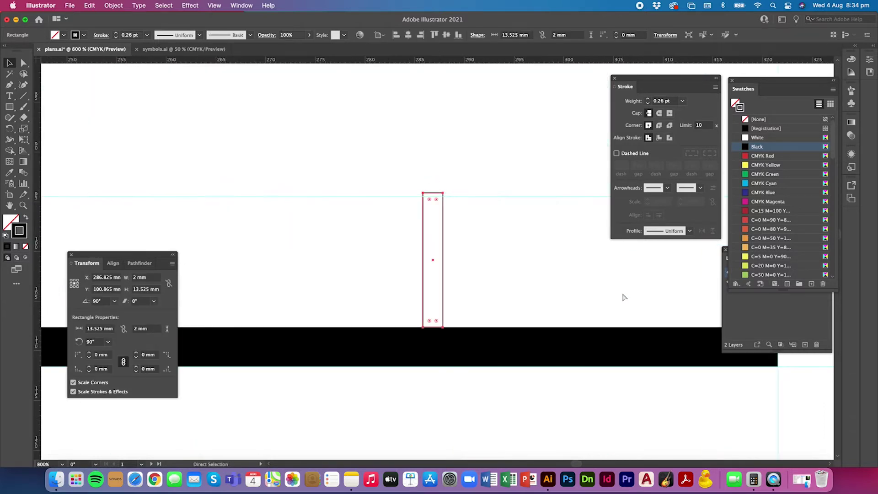
pyautogui.moveTo(433, 193); pyautogui.dragTo(432, 197)
pyautogui.click(461, 215)
# Read the reference dimensions 900 and 2,300, switch to Calculator and divide their sum, 3200, by 50
pyautogui.press('super+minus')
pyautogui.press('super+minus')
pyautogui.press('super+minus')
pyautogui.press('super+minus')
pyautogui.press('super+minus')
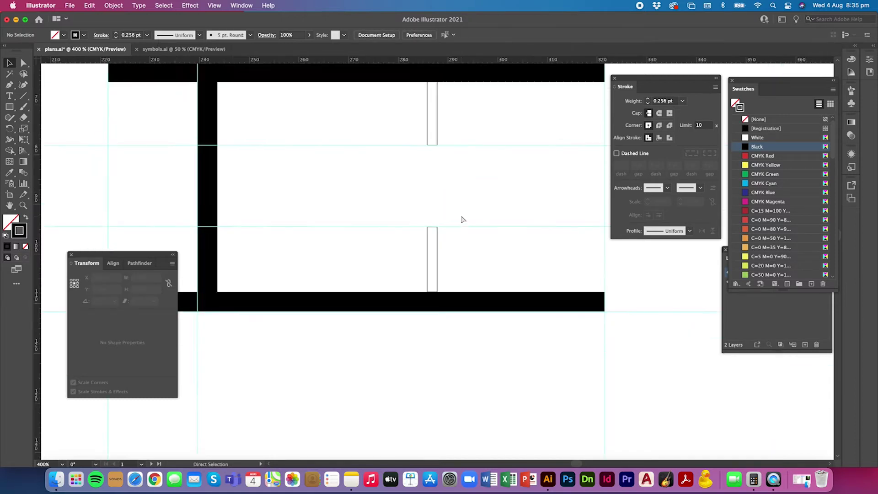
pyautogui.hscroll(-3, 461, 215)
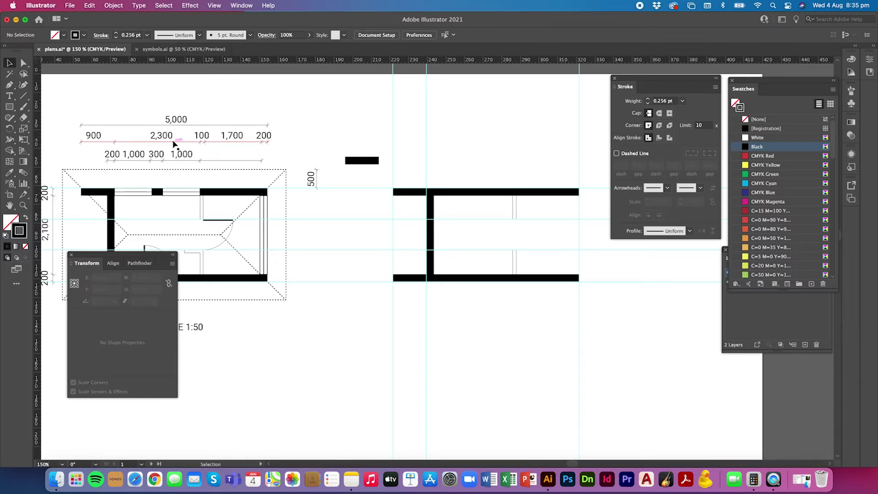
pyautogui.press('super+Tab')
pyautogui.click(583, 147)
pyautogui.click(643, 219)
pyautogui.write('200')
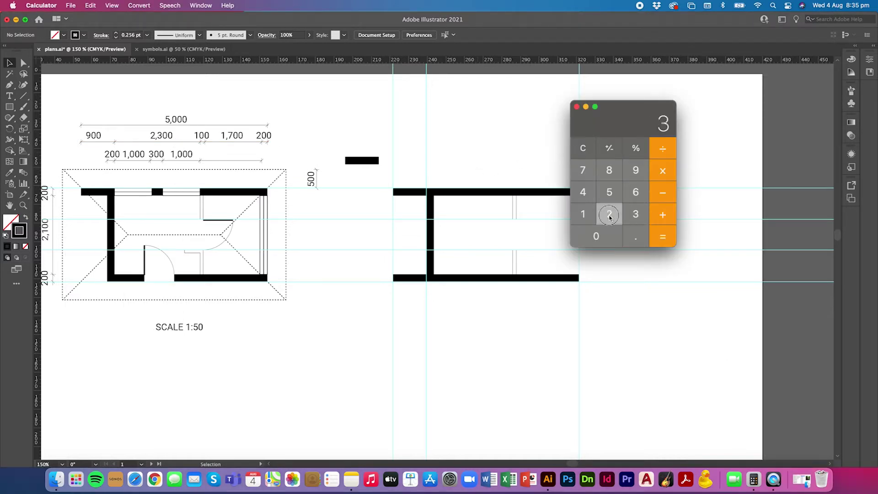
pyautogui.click(661, 155)
pyautogui.click(609, 192)
pyautogui.click(596, 236)
pyautogui.click(662, 239)
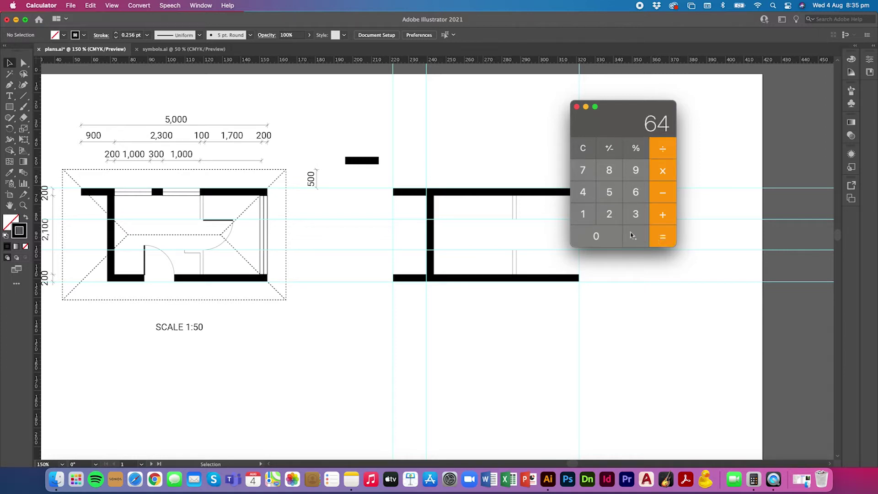
# Return to Illustrator and set the width of the loose black strip above the plan to 64 mm
pyautogui.click(423, 191)
pyautogui.click(360, 160)
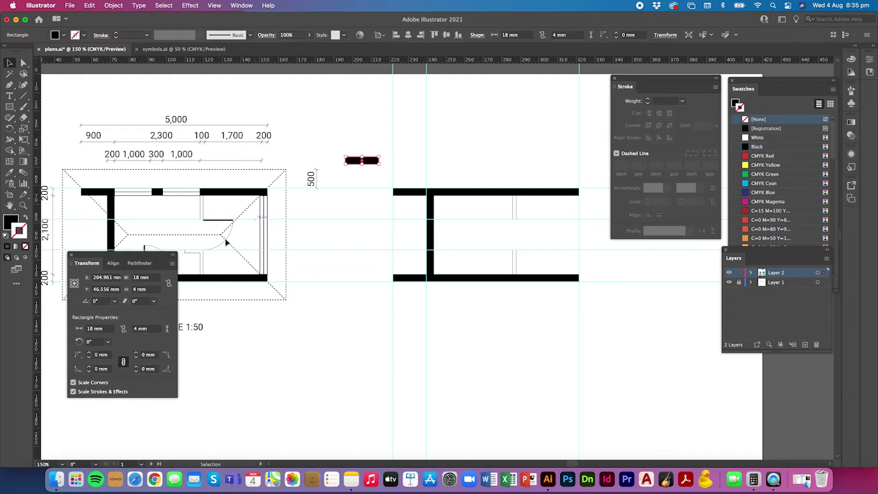
pyautogui.moveTo(151, 277); pyautogui.dragTo(126, 279)
pyautogui.write('64')
pyautogui.press('Return')
# Align the 64 mm strip to the plan's left vertical guide and place a vertical guide at its right end
pyautogui.moveTo(346, 155); pyautogui.dragTo(431, 157)
pyautogui.moveTo(37, 156); pyautogui.dragTo(513, 159)
pyautogui.click(522, 160)
# Nudge both partition strips left onto the new vertical guide and save the document
pyautogui.press('super+equal')
pyautogui.press('super+equal')
pyautogui.press('super+equal')
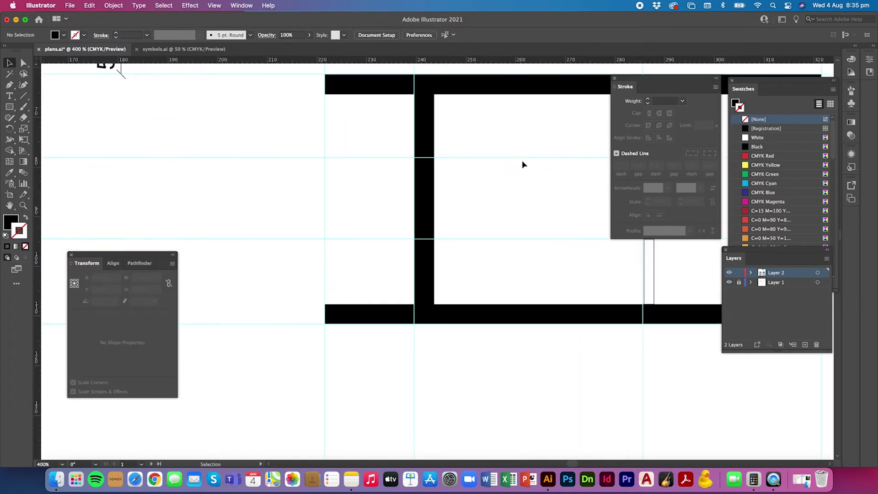
pyautogui.hscroll(6, 522, 160)
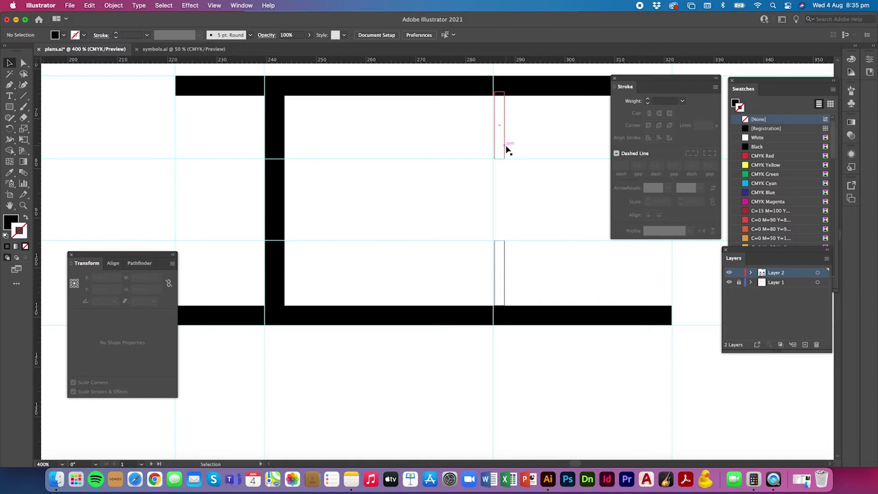
pyautogui.click(505, 147)
pyautogui.keyDown('shift'); pyautogui.click(503, 254); pyautogui.keyUp('shift')
pyautogui.press('Left')
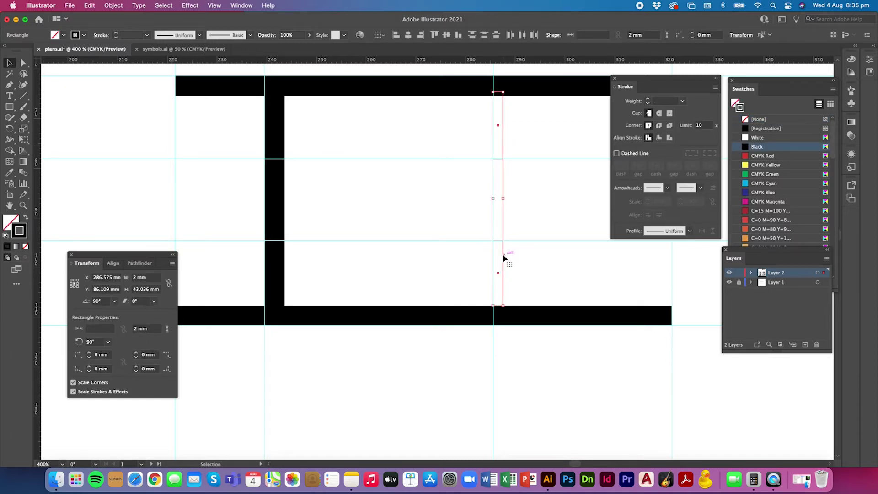
pyautogui.click(519, 257)
pyautogui.press('super+1')
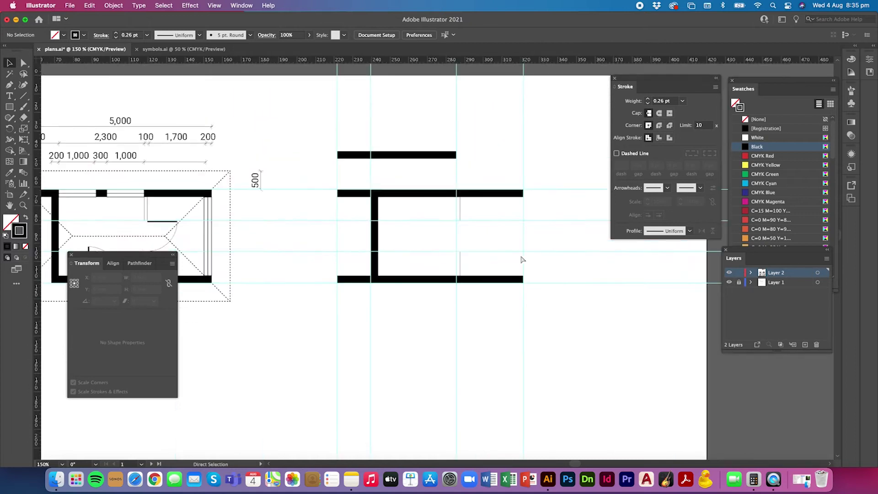
pyautogui.press('super+s')
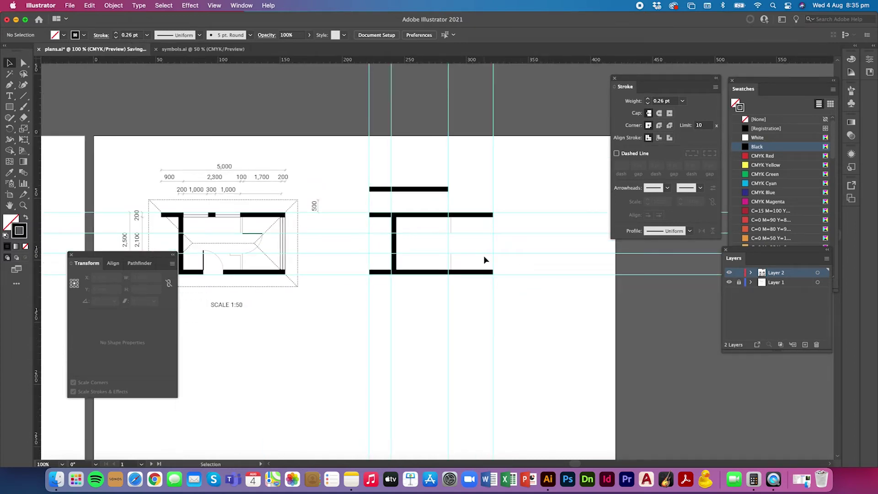
# Duplicate the lower partition strip to its left and rotate the copy 90° to make it horizontal
pyautogui.keyDown('super'); pyautogui.click(451, 263); pyautogui.keyUp('super')
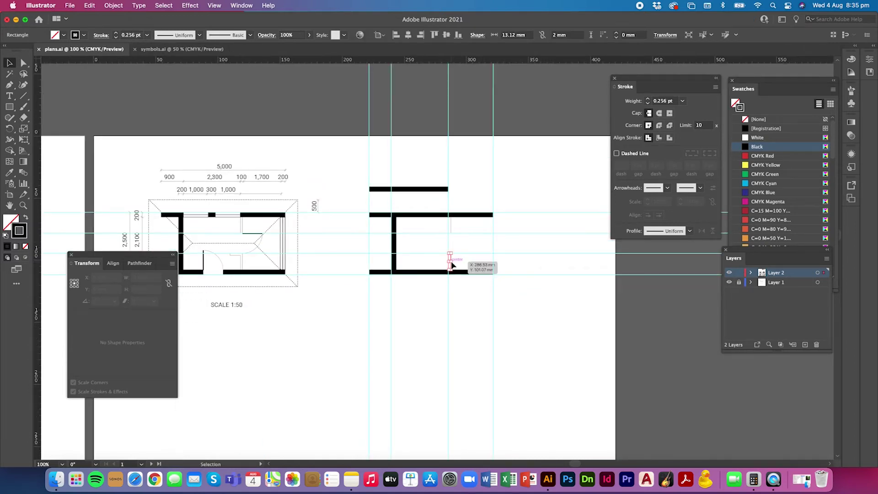
pyautogui.moveTo(451, 261); pyautogui.dragTo(439, 262)
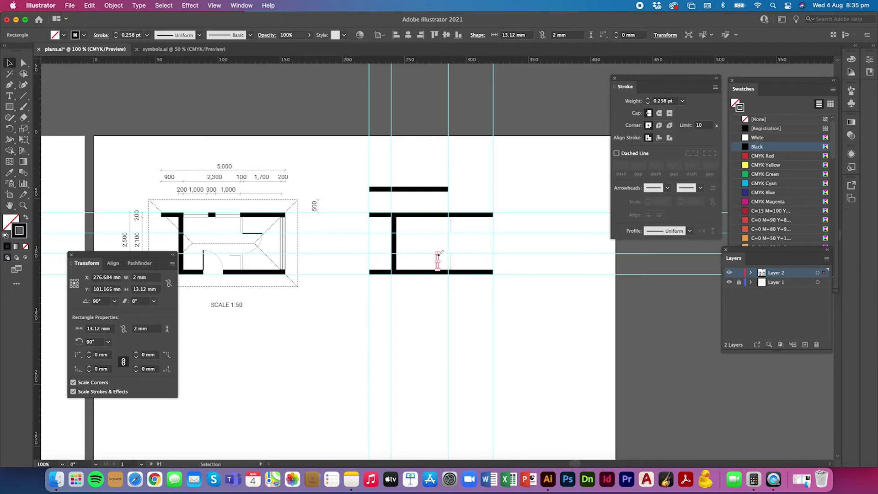
pyautogui.press('super+equal')
pyautogui.press('super+equal')
pyautogui.press('super+equal')
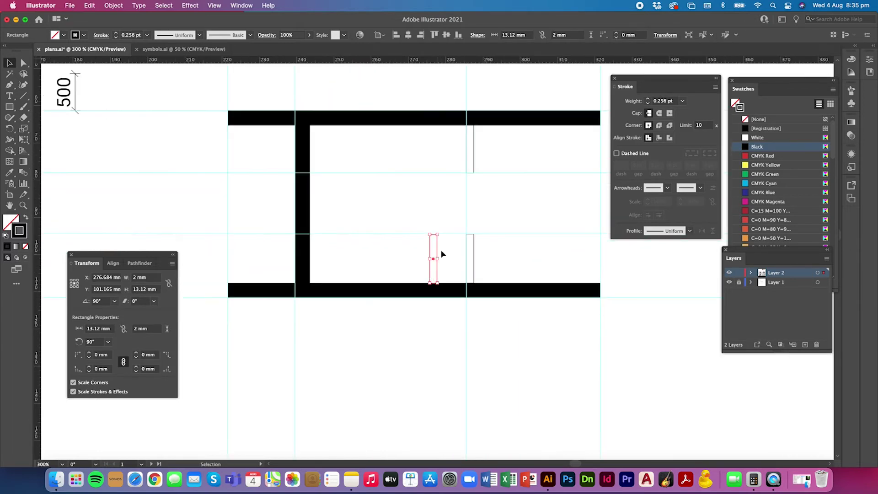
pyautogui.moveTo(441, 234); pyautogui.dragTo(398, 247)
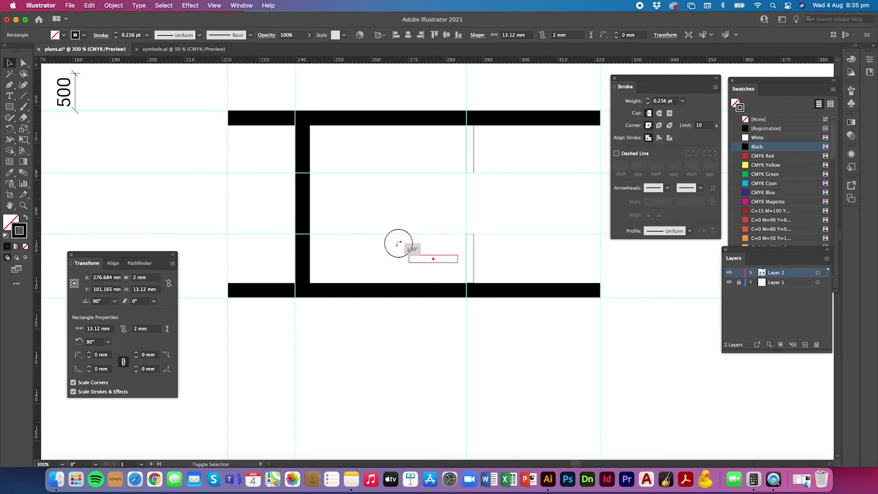
# Set the horizontal partition strip's width to 46 mm
pyautogui.tripleClick(148, 278)
pyautogui.write('27')
pyautogui.press('Return')
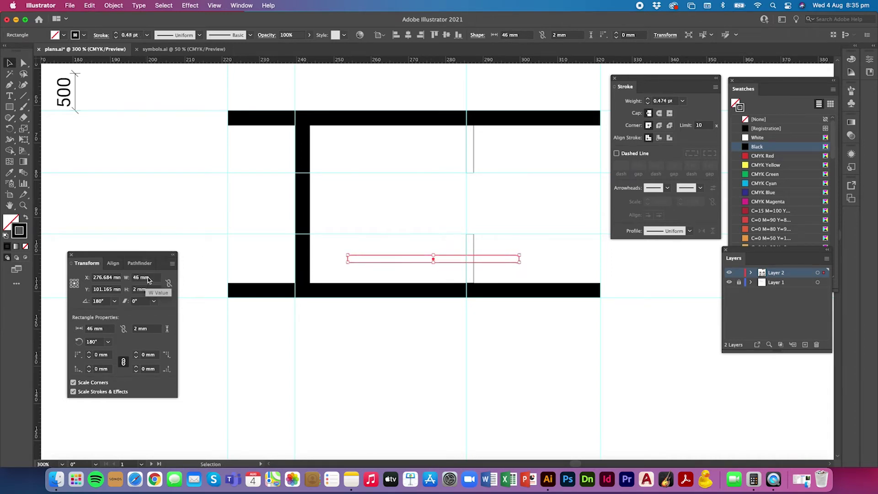
# Move the horizontal strip onto the original plan's short partition and shorten it to 10 mm, matching that partition's length
pyautogui.click(344, 247)
pyautogui.hscroll(-10, 345, 247)
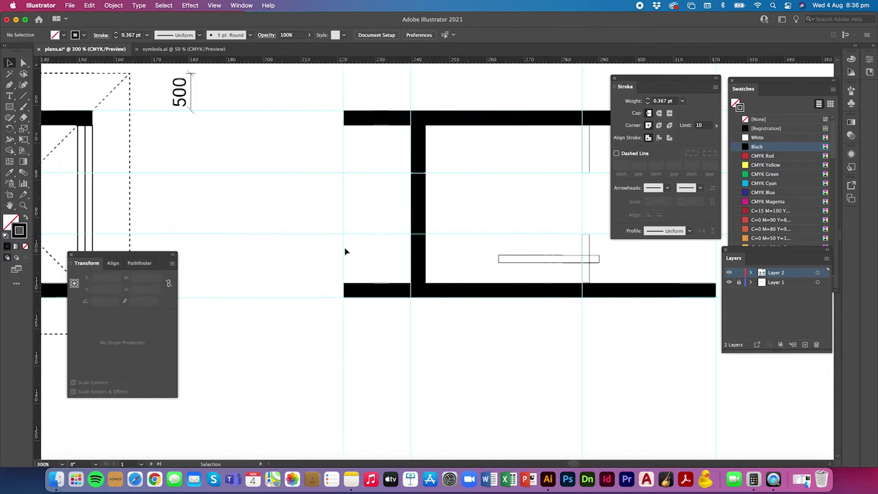
pyautogui.moveTo(608, 262); pyautogui.dragTo(334, 206)
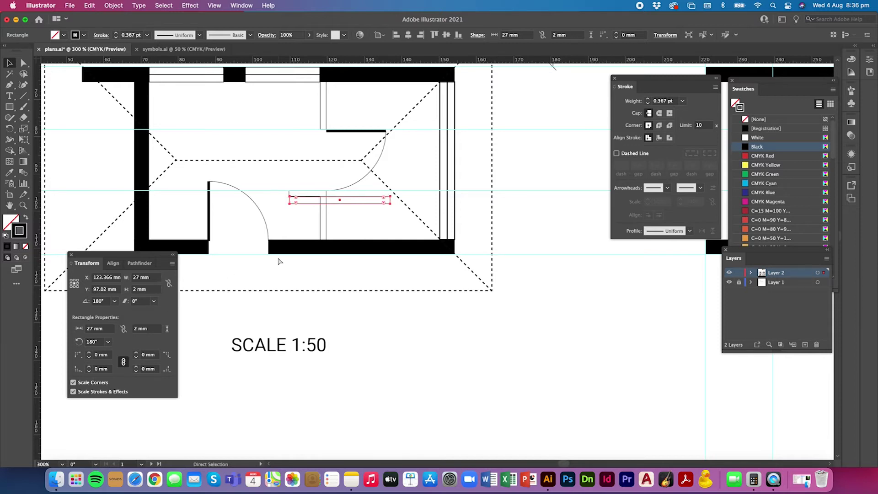
pyautogui.press('super+equal')
pyautogui.press('super+equal')
pyautogui.press('super+equal')
pyautogui.press('super+equal')
pyautogui.moveTo(254, 271); pyautogui.dragTo(248, 268)
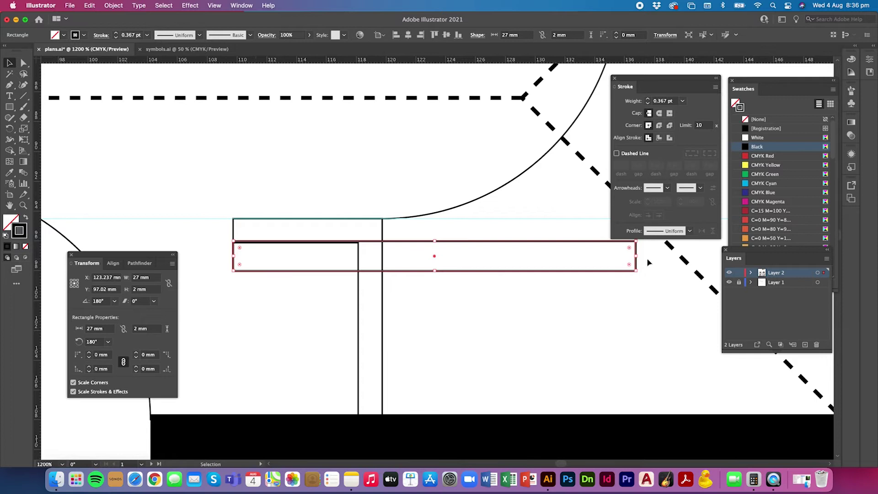
pyautogui.moveTo(635, 256); pyautogui.dragTo(382, 255)
# Move the 10 mm strip back to the new plan, aligning it with the top of the lower vertical partition
pyautogui.press('super+minus')
pyautogui.press('super+minus')
pyautogui.press('super+minus')
pyautogui.press('super+minus')
pyautogui.press('super+minus')
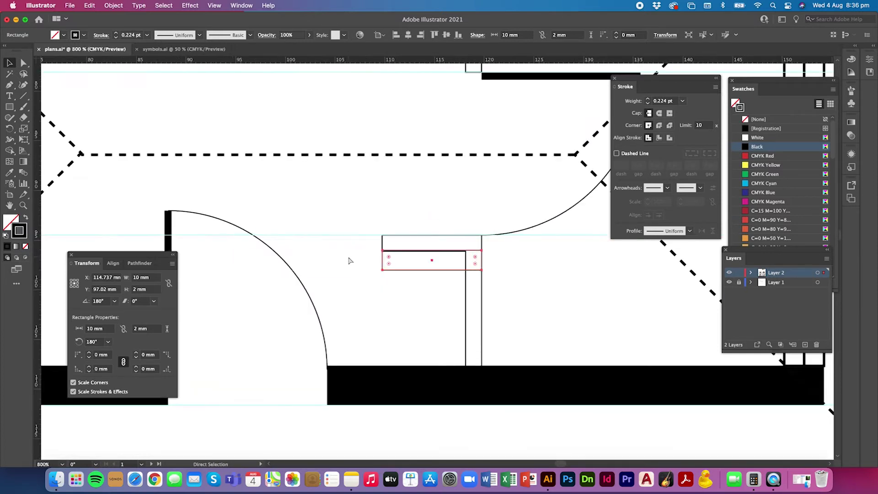
pyautogui.hscroll(10, 348, 260)
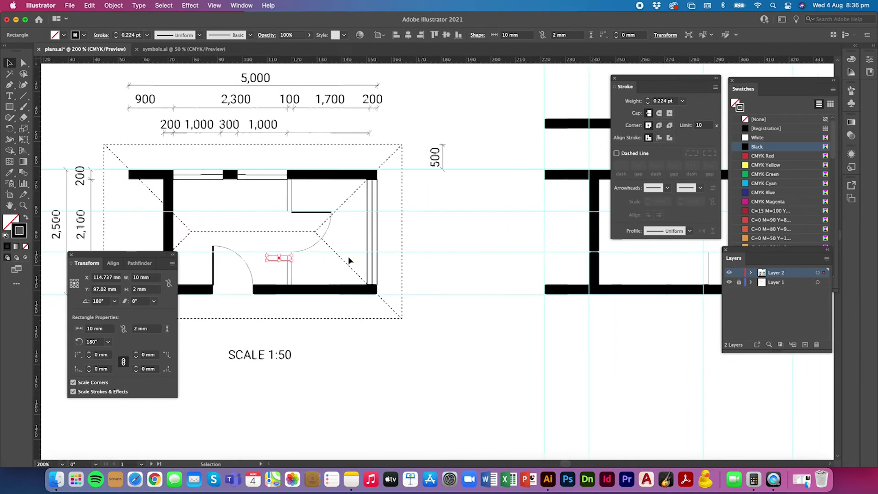
pyautogui.moveTo(234, 262); pyautogui.dragTo(456, 270)
pyautogui.click(402, 271)
pyautogui.click(468, 270)
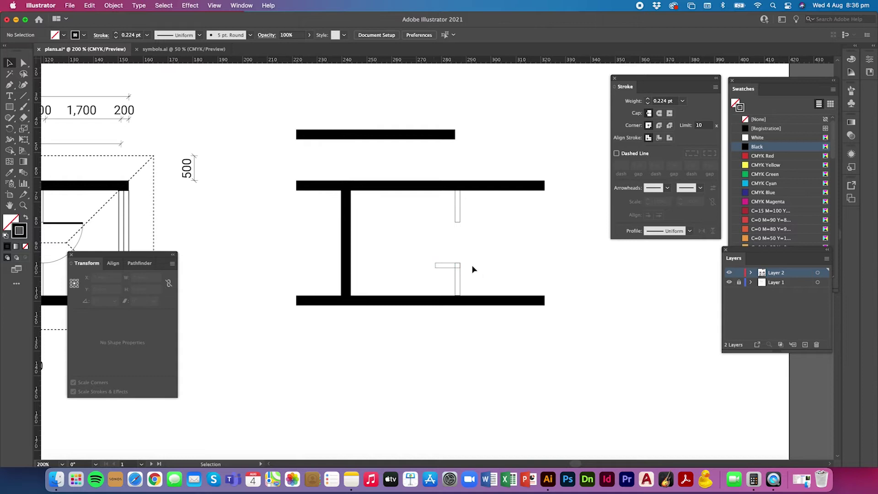
# Unite the horizontal strip and the lower vertical partition into a single L-shaped outline
pyautogui.click(447, 263)
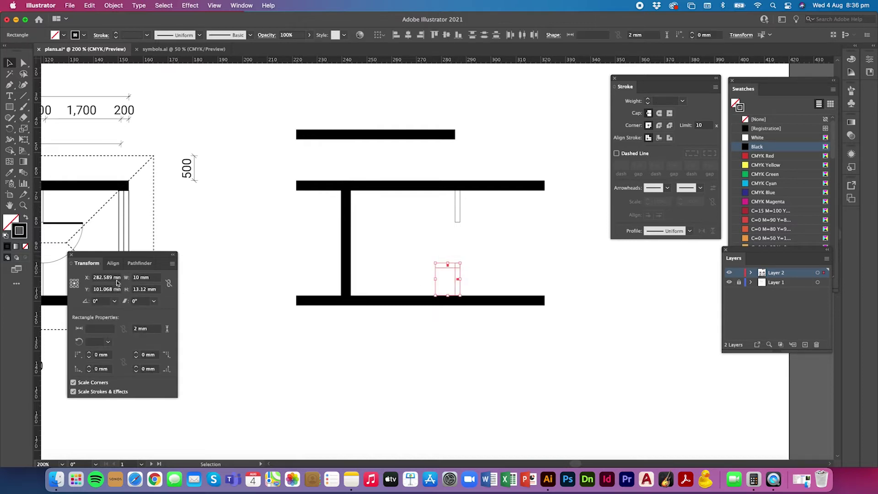
pyautogui.click(137, 264)
pyautogui.click(78, 284)
pyautogui.click(408, 264)
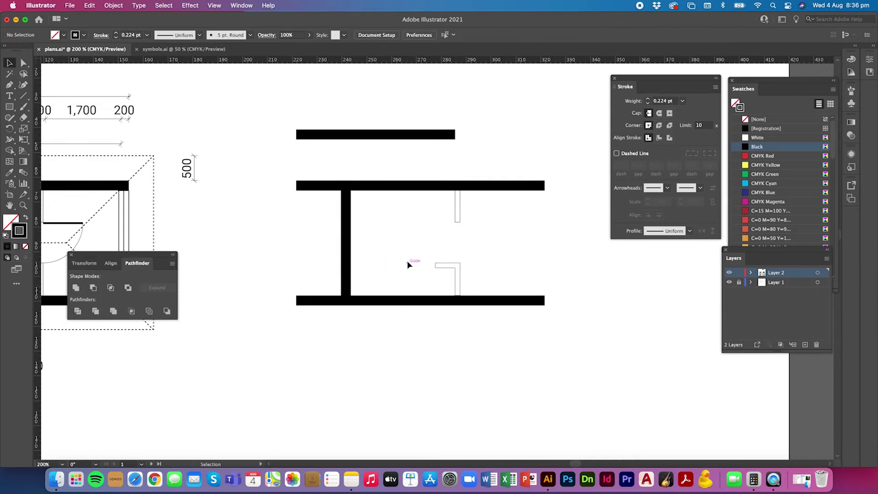
pyautogui.click(85, 263)
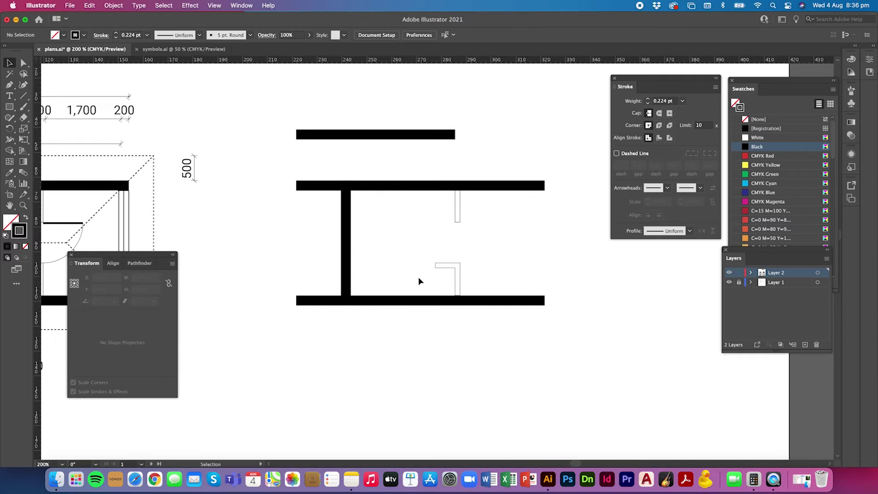
# Shorten the new plan's bottom wall from its left end to meet the outer edge of the vertical wall
pyautogui.press('super+equal')
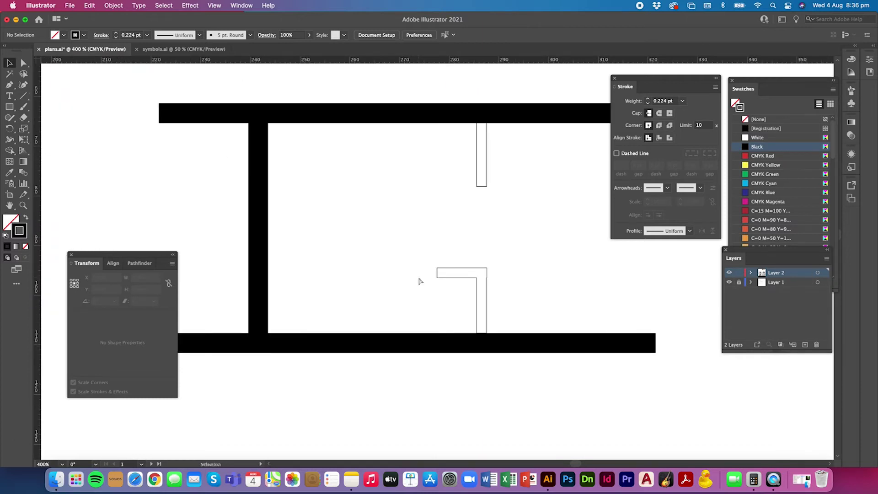
pyautogui.press('super+minus')
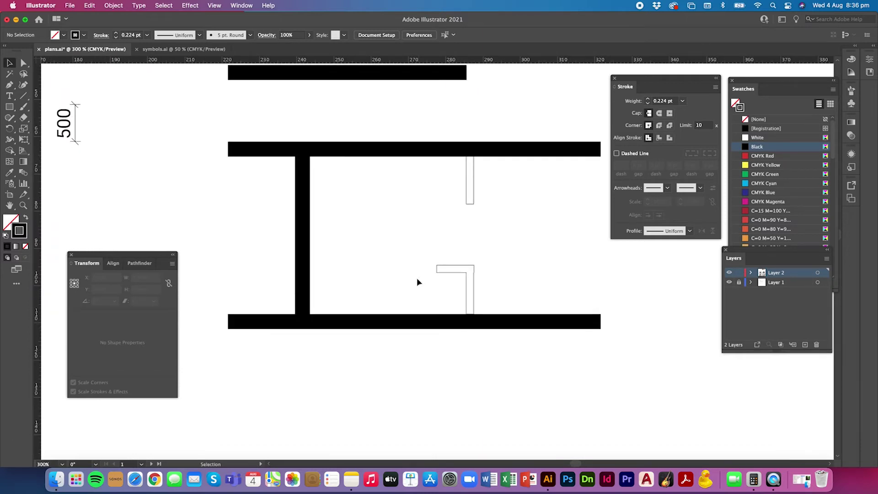
pyautogui.press('super+minus')
pyautogui.press('super+minus')
pyautogui.press('super+minus')
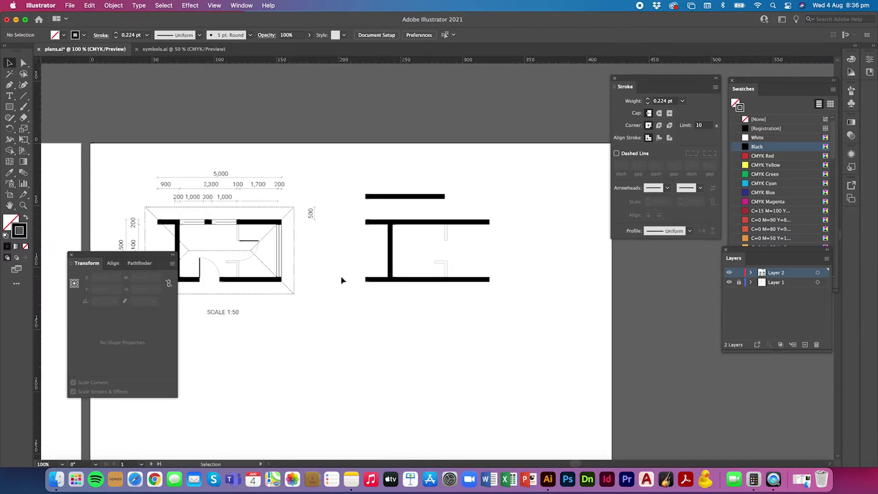
pyautogui.hscroll(-3, 352, 280)
pyautogui.click(415, 279)
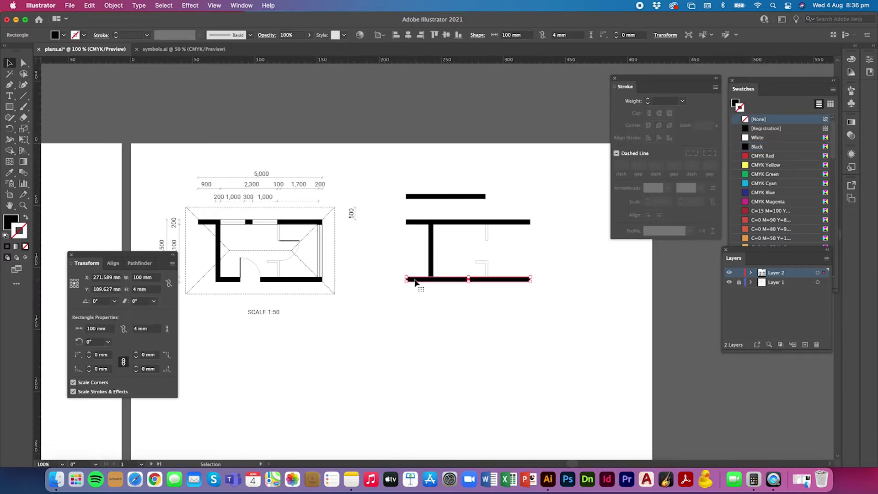
pyautogui.press('super+plus')
pyautogui.press('super+plus')
pyautogui.press('super+plus')
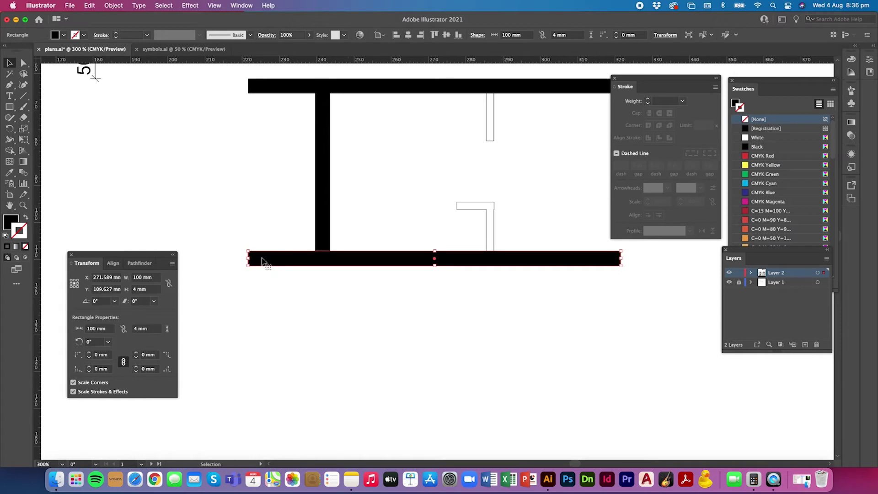
pyautogui.moveTo(248, 258); pyautogui.dragTo(322, 258)
pyautogui.click(323, 282)
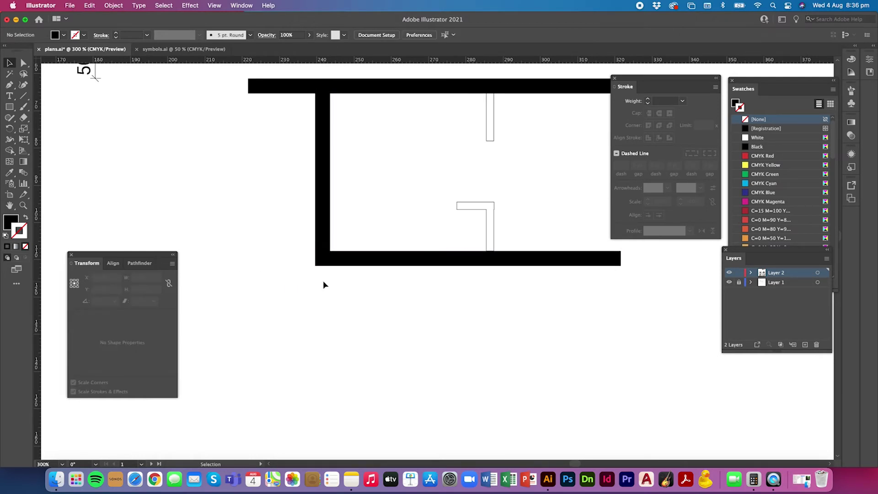
# Switch to Calculator and divide 800 by 50 to get the door's length at 1:50 scale
pyautogui.press('super+minus')
pyautogui.press('super+minus')
pyautogui.press('super+minus')
pyautogui.press('super+minus')
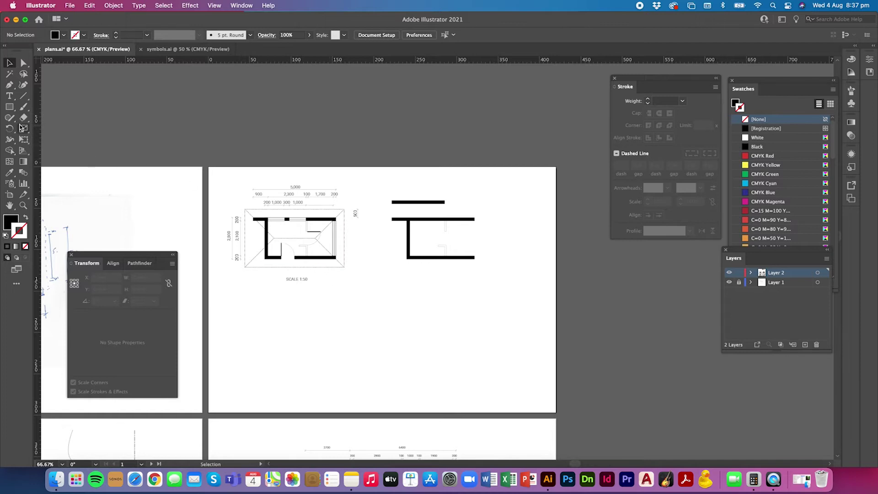
pyautogui.click(7, 108)
pyautogui.moveTo(7, 109); pyautogui.dragTo(39, 129)
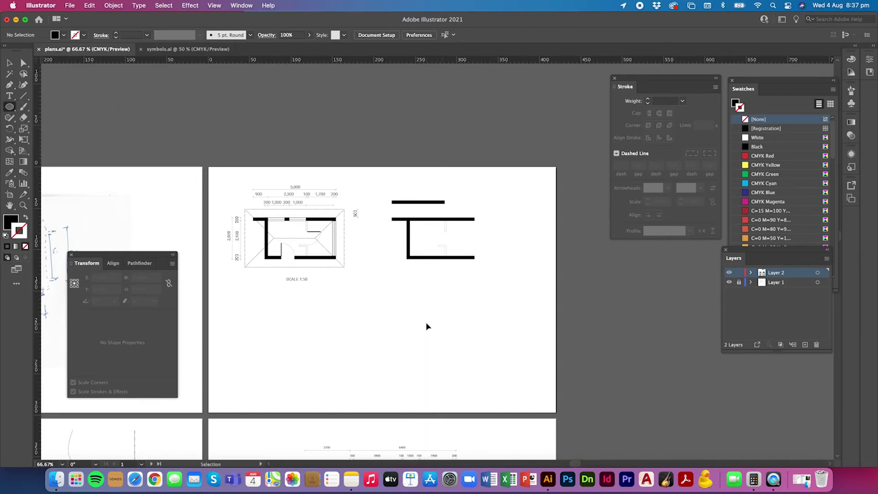
pyautogui.press('super+Tab')
pyautogui.click(586, 149)
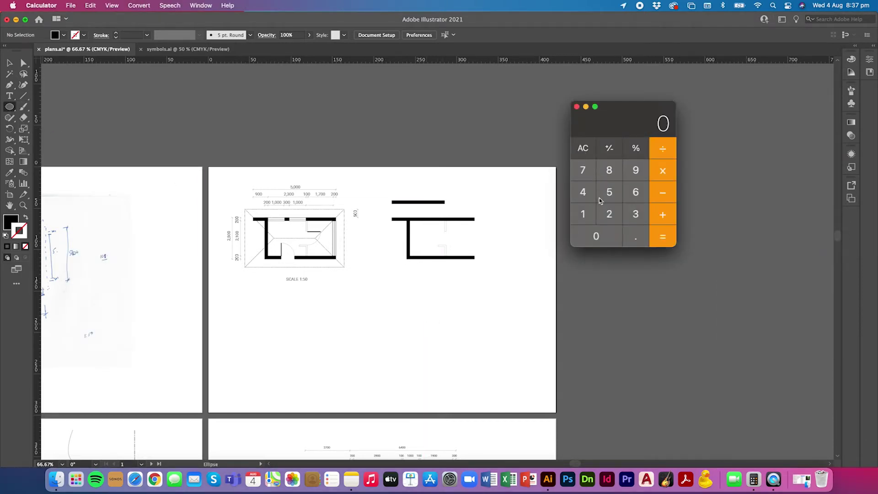
pyautogui.click(610, 173)
pyautogui.click(601, 228)
pyautogui.click(602, 229)
pyautogui.click(666, 151)
pyautogui.click(614, 195)
pyautogui.click(603, 231)
pyautogui.click(661, 237)
pyautogui.click(423, 288)
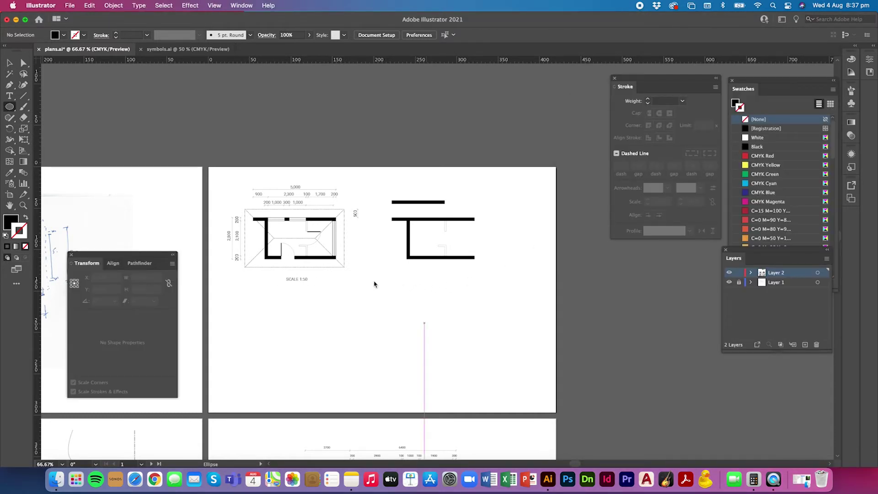
# Create a circle 32 mm wide and 32 mm high in the empty area below the new plan
pyautogui.press('v')
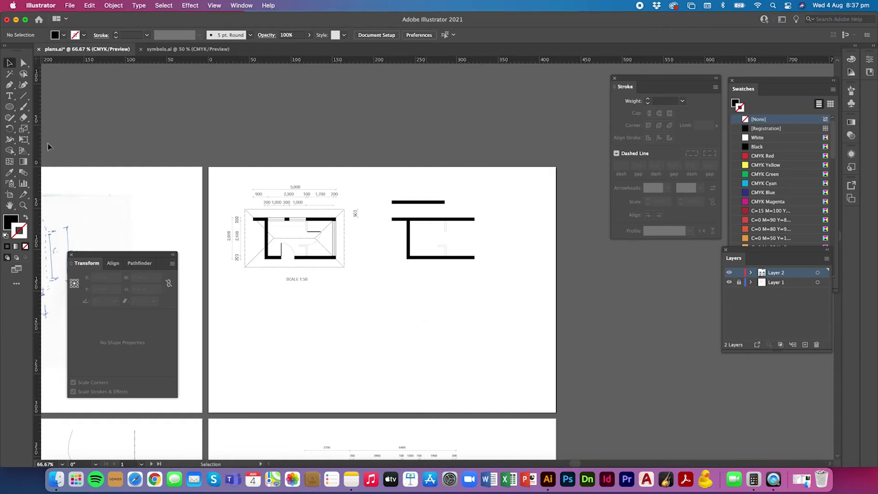
pyautogui.click(15, 110)
pyautogui.moveTo(13, 108); pyautogui.dragTo(66, 128)
pyautogui.click(378, 313)
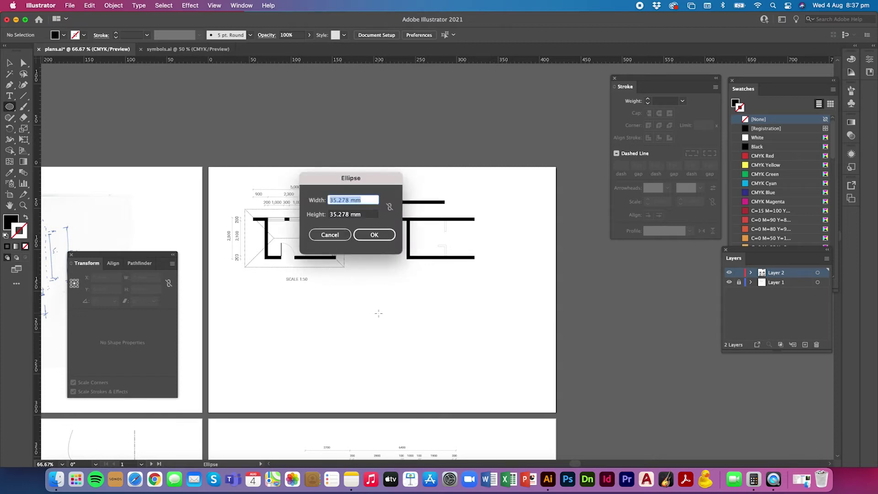
pyautogui.write('32')
pyautogui.press('Tab')
pyautogui.write('3')
pyautogui.press('Return')
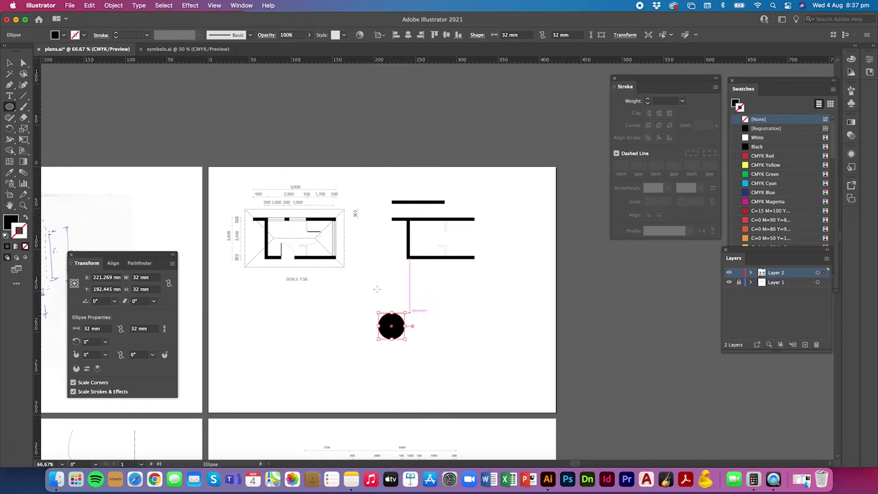
# Shift the circle slightly up and left and give it no fill and a black stroke
pyautogui.press('super+equal')
pyautogui.press('super+equal')
pyautogui.press('super+equal')
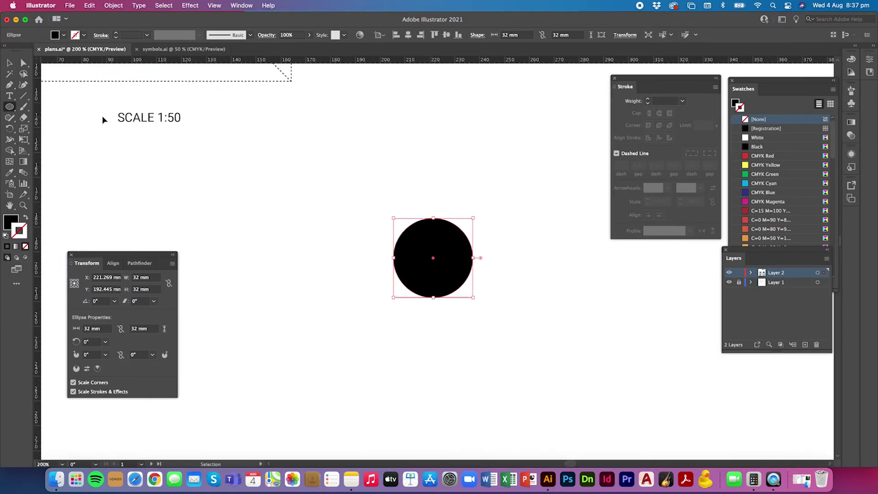
pyautogui.click(9, 63)
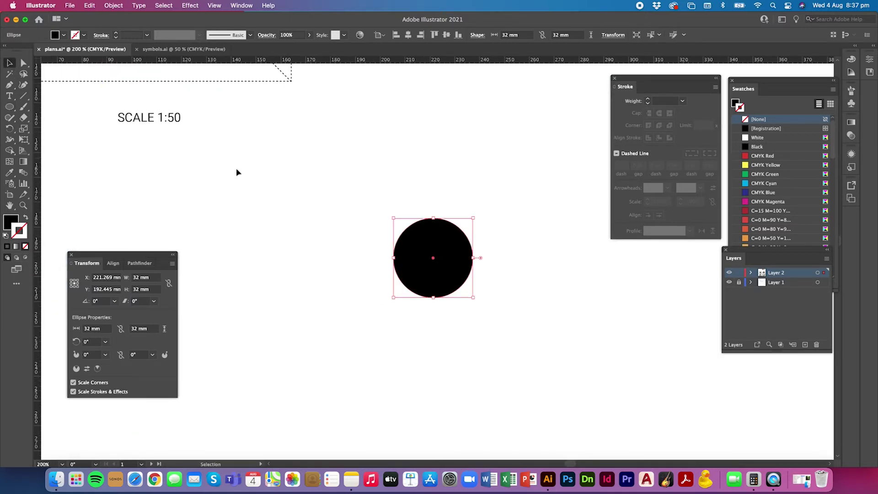
pyautogui.moveTo(396, 243); pyautogui.dragTo(393, 239)
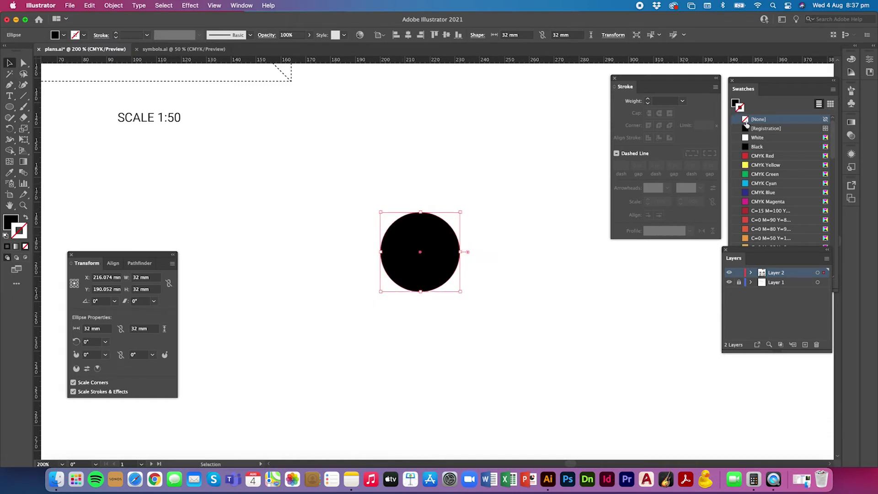
pyautogui.click(736, 104)
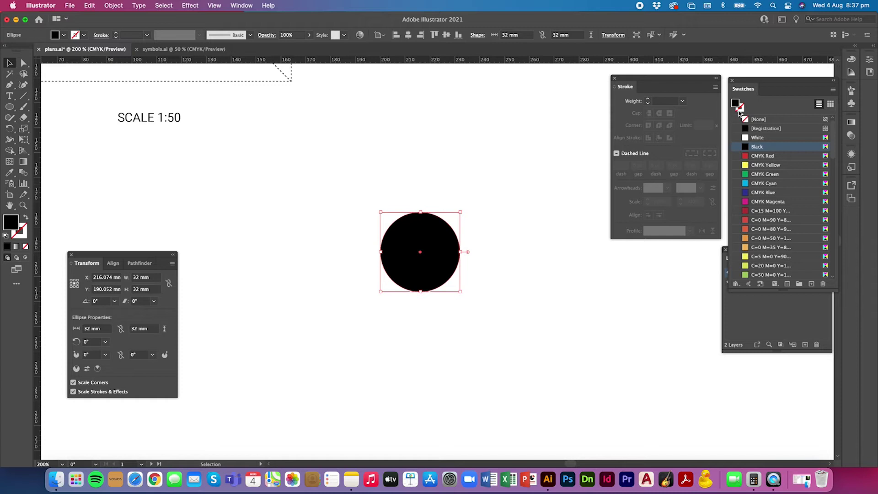
pyautogui.click(745, 119)
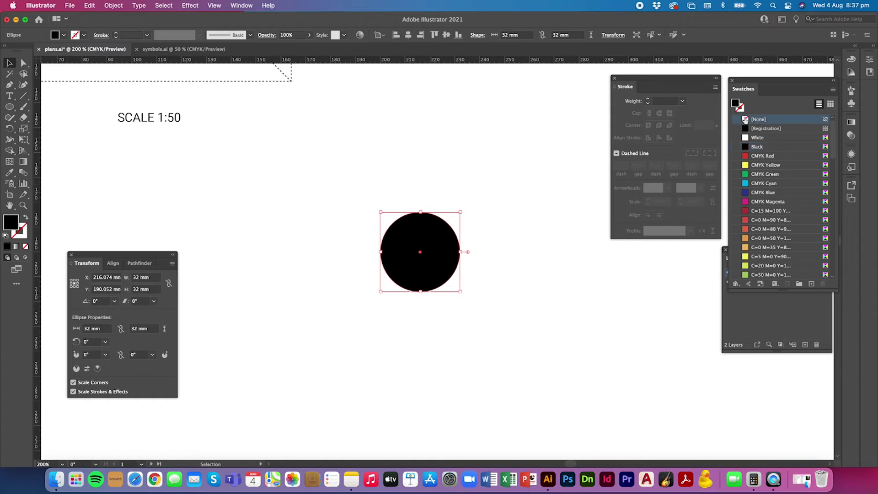
pyautogui.click(746, 148)
pyautogui.click(746, 119)
pyautogui.click(741, 108)
pyautogui.click(746, 147)
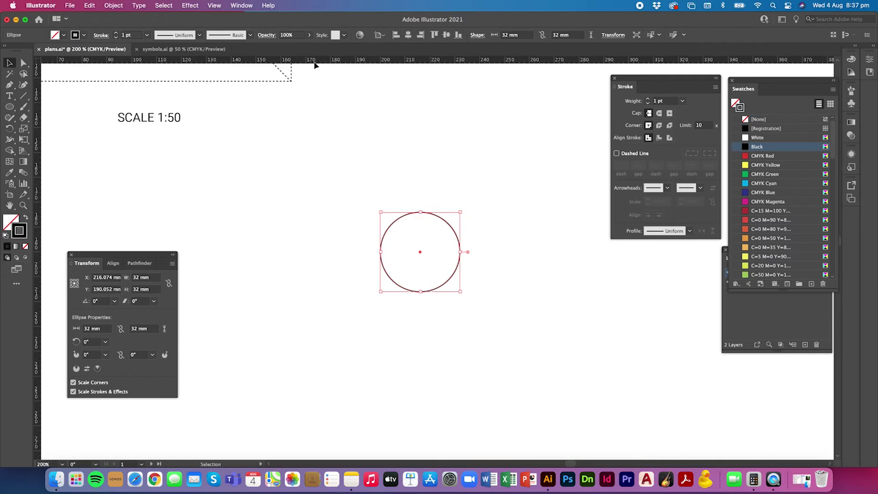
# Set the circle's stroke weight to 0.25 pt
pyautogui.click(147, 35)
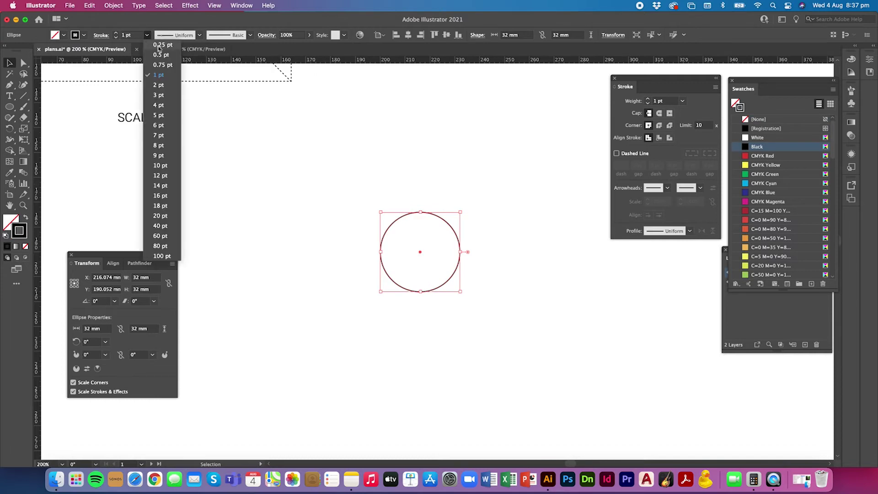
pyautogui.click(159, 46)
pyautogui.click(403, 220)
pyautogui.click(403, 219)
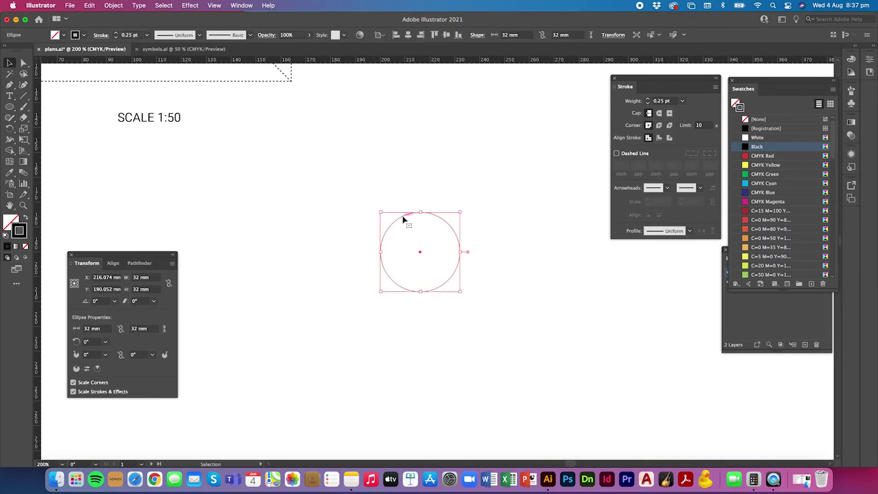
# Place a vertical and a horizontal guide crossing at the circle's centre
pyautogui.press('super+equal')
pyautogui.press('super+equal')
pyautogui.press('super+equal')
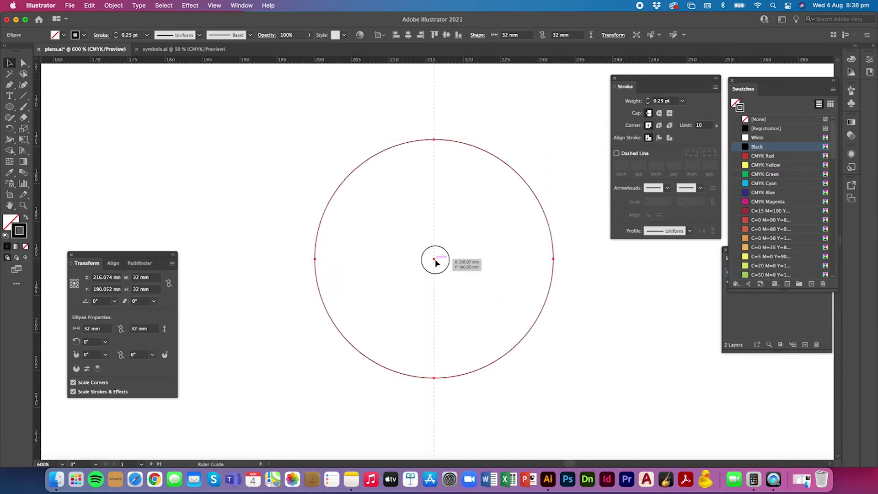
pyautogui.moveTo(439, 59); pyautogui.dragTo(436, 260)
pyautogui.press('v')
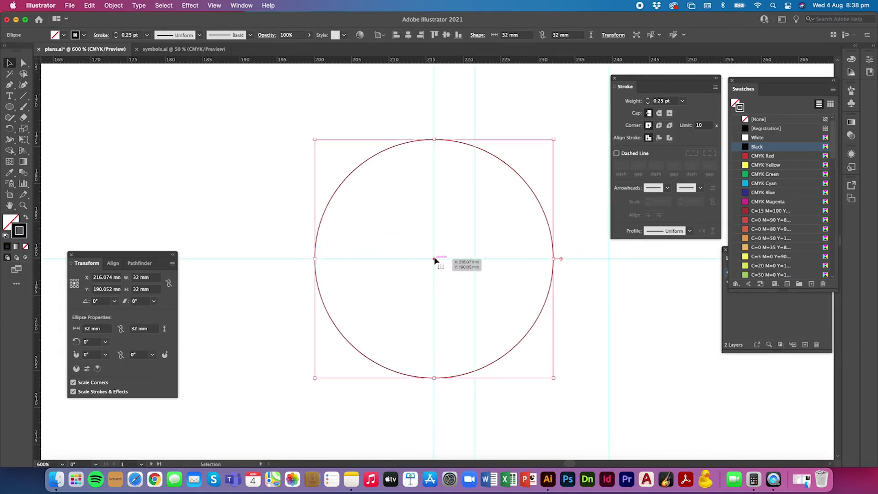
pyautogui.click(484, 279)
# Cut the circle with the Scissors tool at its top and right anchor points to separate a quarter arc
pyautogui.click(448, 143)
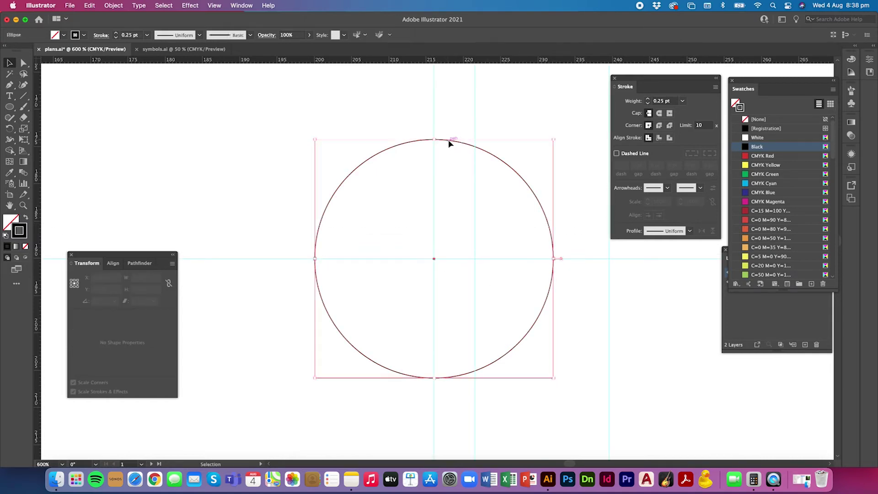
pyautogui.moveTo(24, 119); pyautogui.dragTo(68, 128)
pyautogui.click(434, 139)
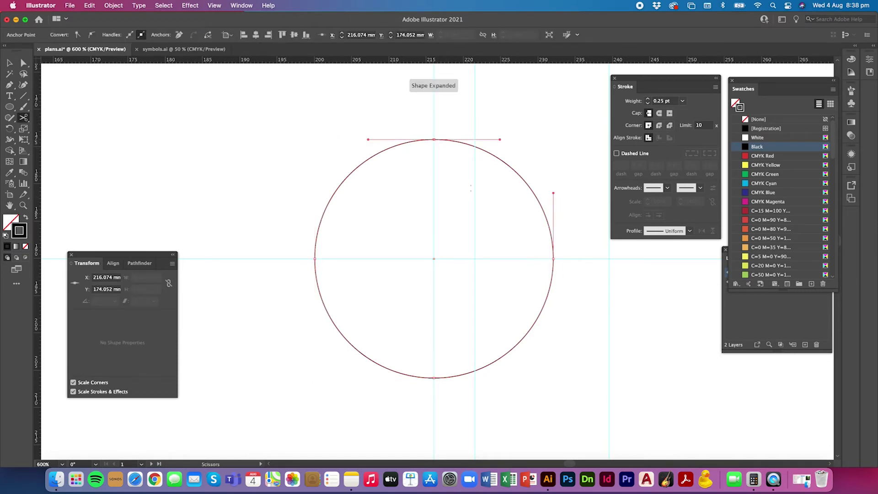
pyautogui.click(553, 258)
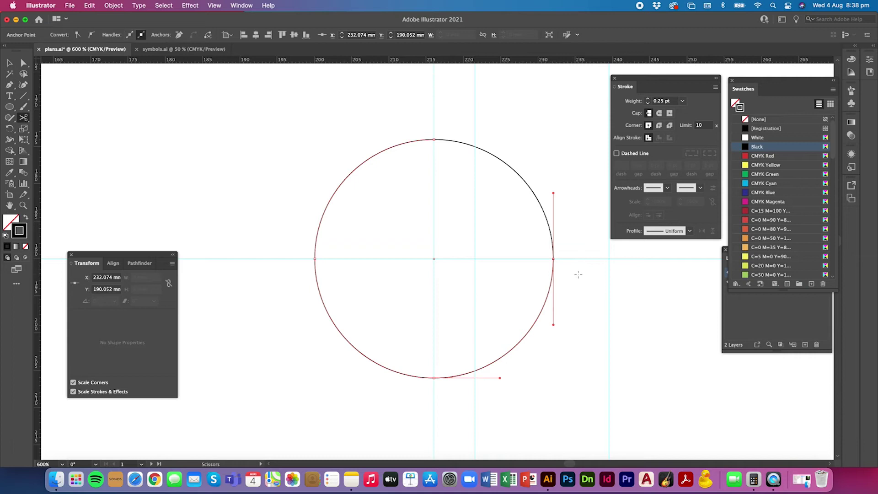
# Delete the lower-right and left pieces of the cut circle, keeping only its upper-right quarter arc
pyautogui.press('v')
pyautogui.press('Delete')
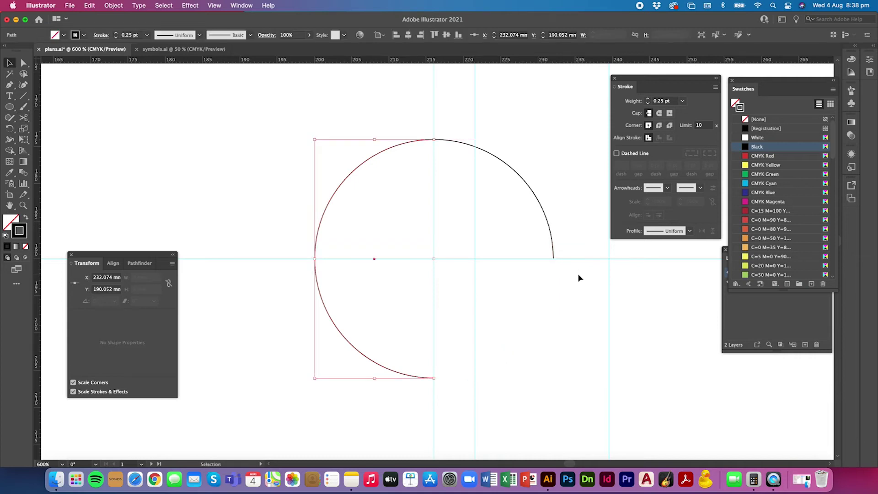
pyautogui.press('Delete')
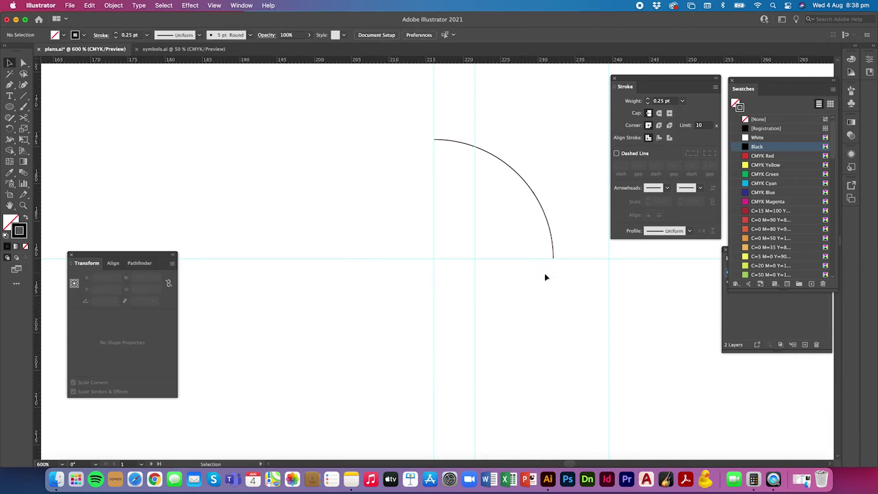
# Draw a 16 mm vertical line from the arc's top end down to the circle's centre and set its stroke to 2 pt
pyautogui.click(23, 95)
pyautogui.moveTo(434, 139); pyautogui.dragTo(434, 258)
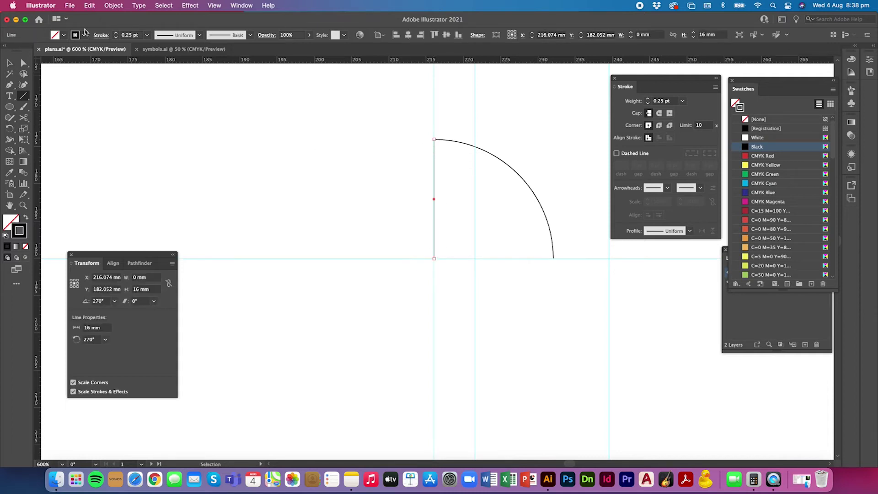
pyautogui.click(147, 35)
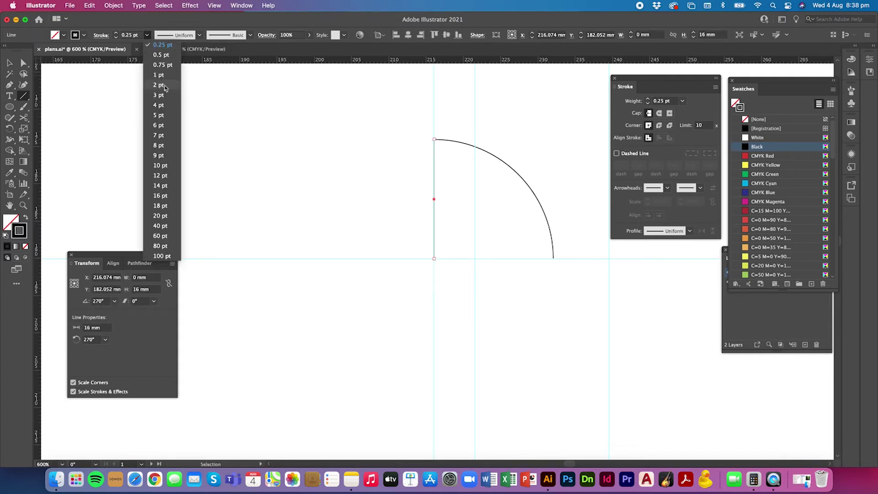
pyautogui.click(158, 88)
# Group the vertical door line with the quarter arc
pyautogui.click(10, 63)
pyautogui.moveTo(376, 112); pyautogui.dragTo(461, 160)
pyautogui.press('a')
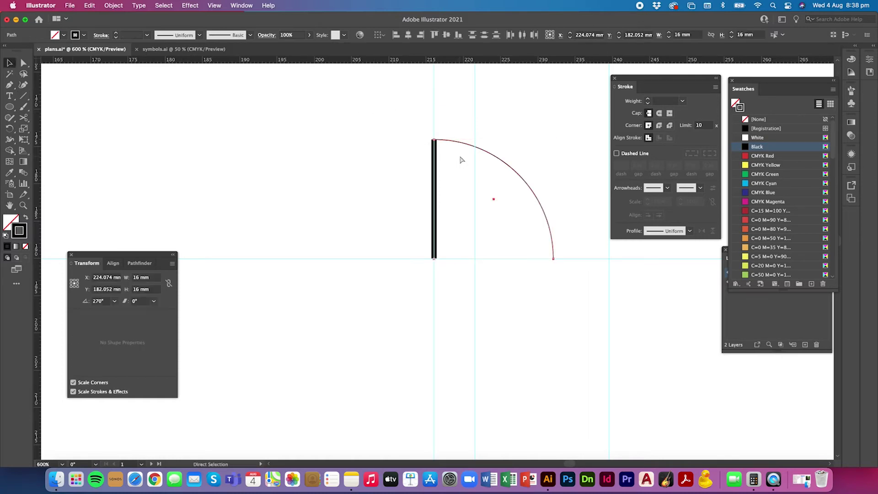
pyautogui.press('v')
pyautogui.click(411, 168)
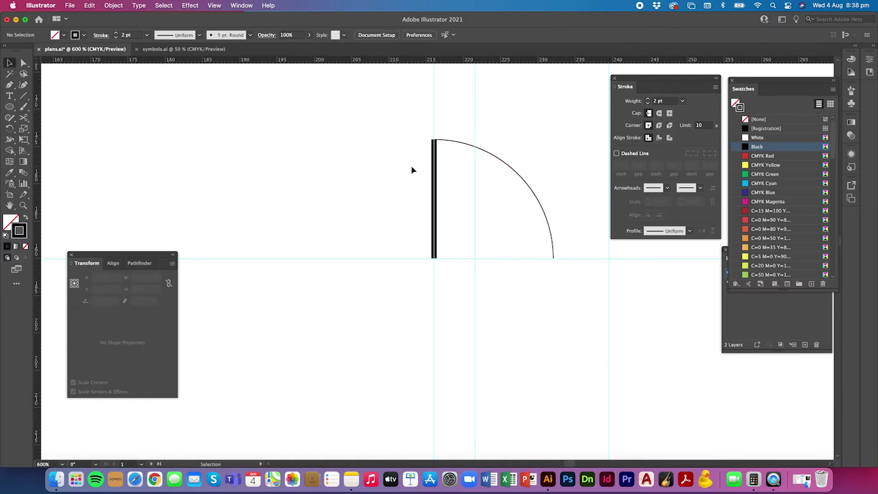
# Hide the guides and move the door symbol to just below the bottom wall of the redrawn plan
pyautogui.press('super+minus')
pyautogui.press('super+minus')
pyautogui.press('super+minus')
pyautogui.press('super+minus')
pyautogui.press('super+minus')
pyautogui.press('super+semicolon')
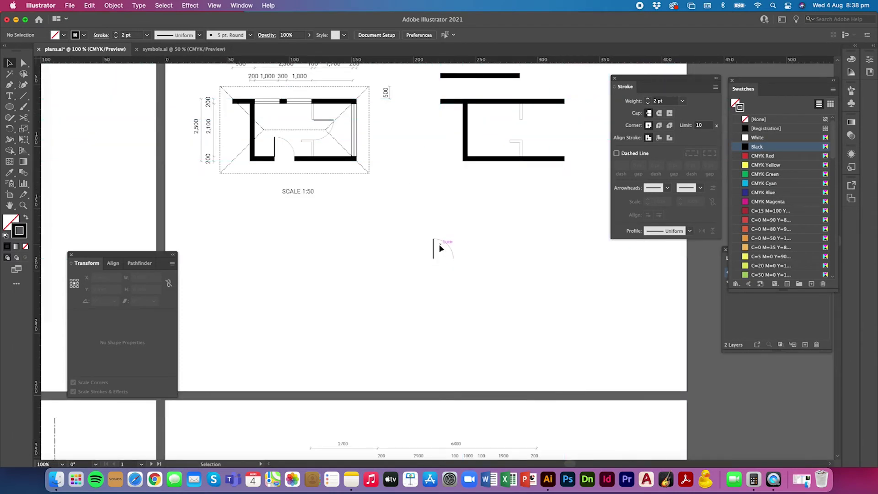
pyautogui.moveTo(435, 250); pyautogui.dragTo(490, 185)
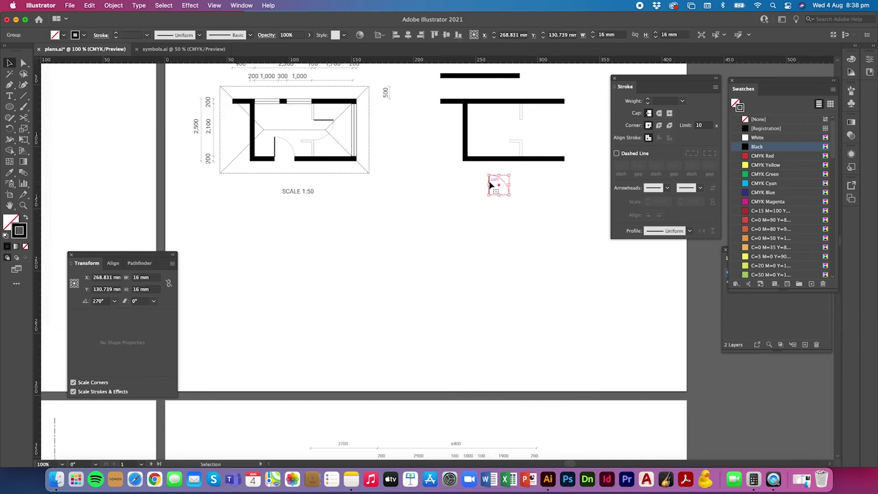
# Move the loose black wall bar beneath the original plan's bottom wall and resize it to 20 mm, matching the wall left of the door
pyautogui.scroll(3, 490, 186)
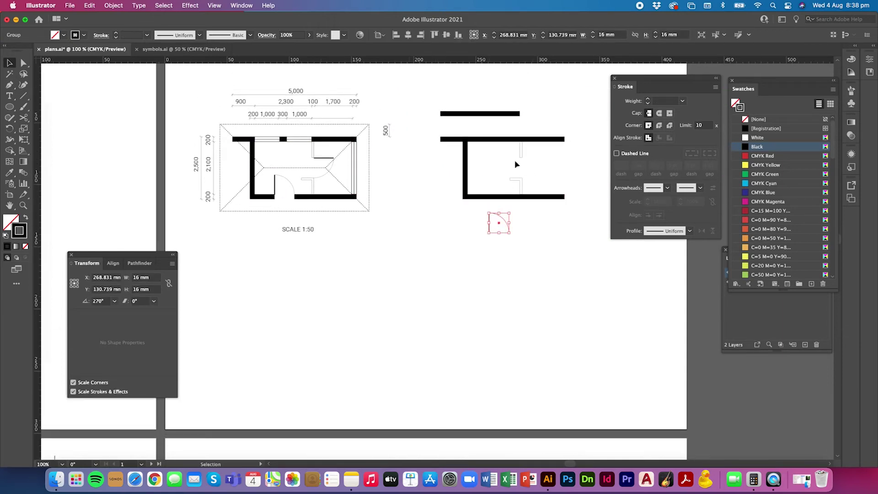
pyautogui.moveTo(457, 117); pyautogui.dragTo(265, 205)
pyautogui.press('super+equal')
pyautogui.press('super+equal')
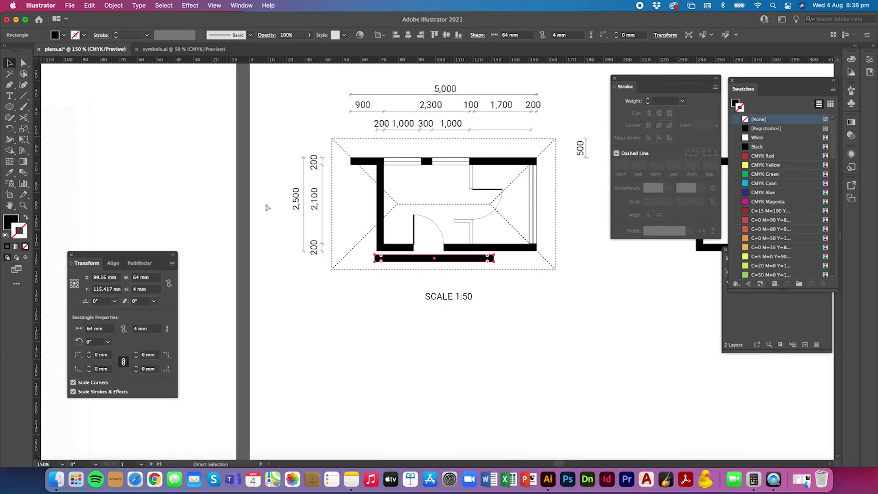
pyautogui.press('super+equal')
pyautogui.moveTo(198, 260); pyautogui.dragTo(203, 259)
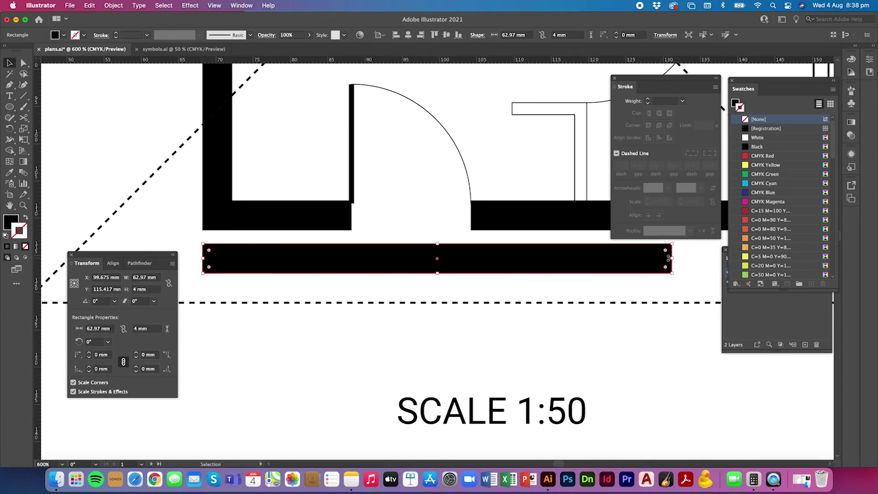
pyautogui.moveTo(675, 259); pyautogui.dragTo(557, 280)
# Move the 20 mm bar directly below the bottom-left corner of the redrawn plan
pyautogui.press('super+minus')
pyautogui.press('super+minus')
pyautogui.press('super+minus')
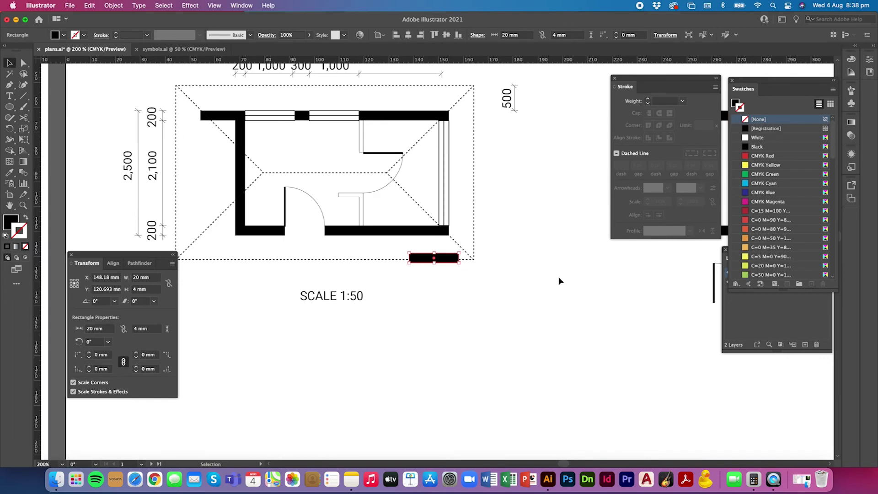
pyautogui.hscroll(3, 560, 281)
pyautogui.hscroll(4, 559, 281)
pyautogui.moveTo(267, 261); pyautogui.dragTo(519, 243)
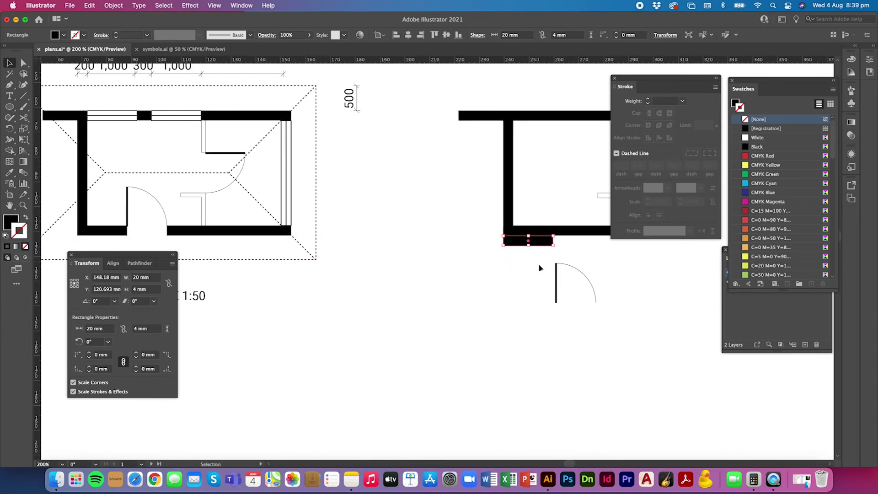
# Show the guides again and place a vertical guide at the right end of the 20 mm bar
pyautogui.scroll(3, 558, 271)
pyautogui.click(562, 264)
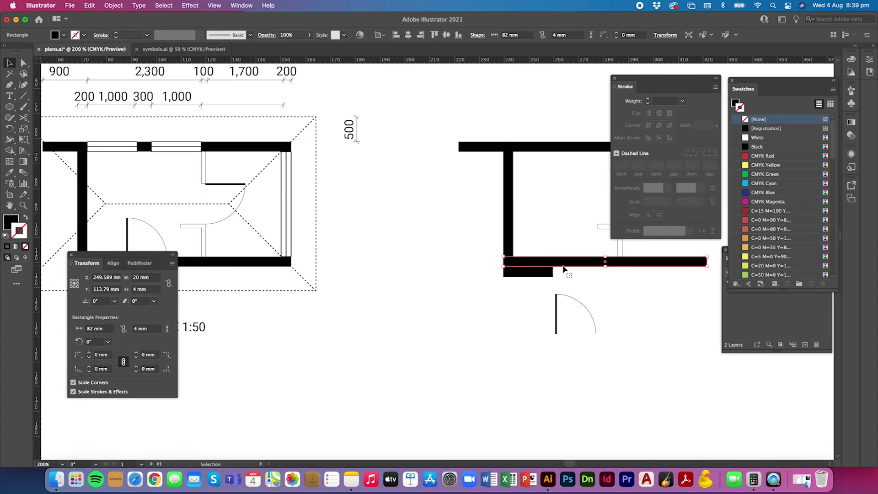
pyautogui.press('super+equal')
pyautogui.press('super+equal')
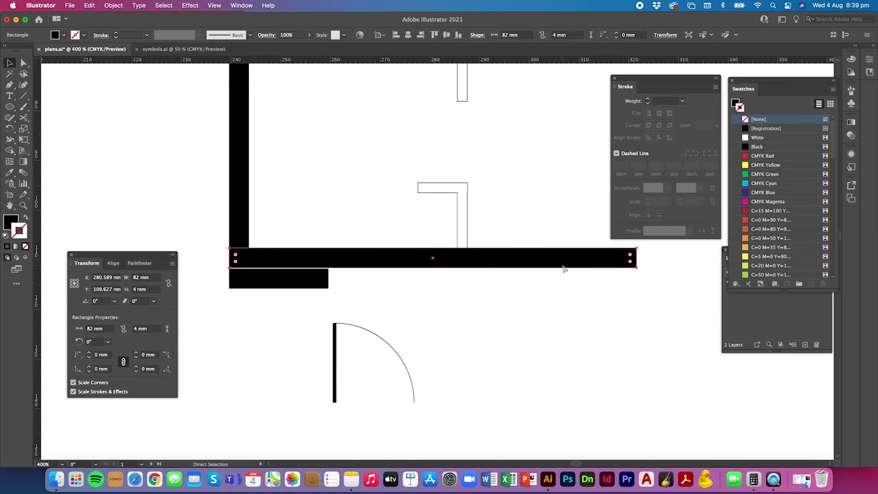
pyautogui.moveTo(38, 201); pyautogui.dragTo(328, 280)
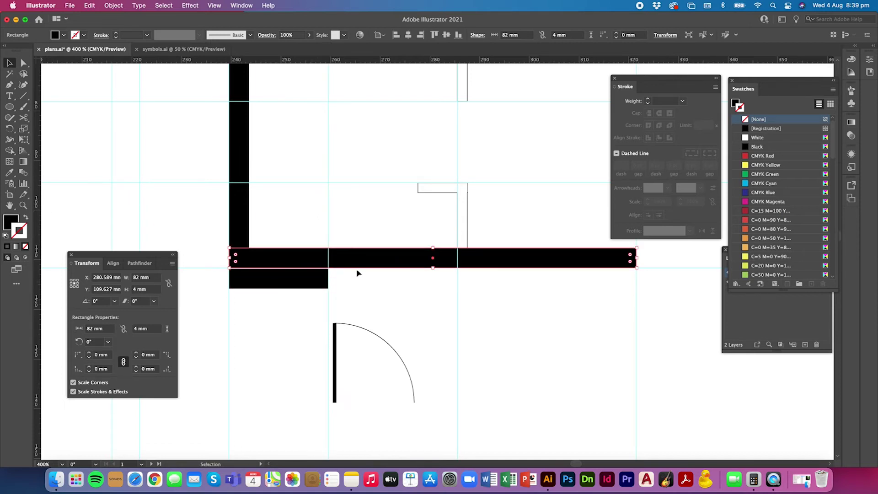
# Cut the bottom wall back to the new guide, leaving a separate piece further right, and set the door symbol against the wall's end
pyautogui.moveTo(638, 258); pyautogui.dragTo(525, 264)
pyautogui.click(336, 275)
pyautogui.moveTo(334, 327); pyautogui.dragTo(330, 185)
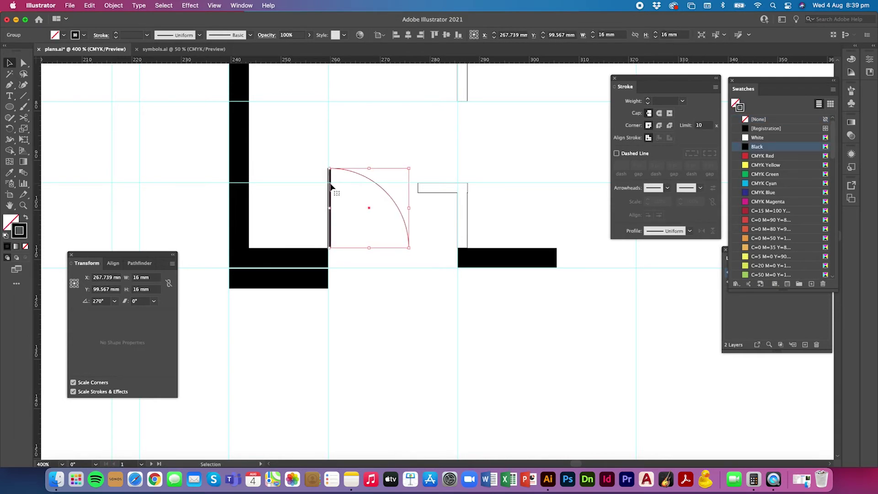
# Stretch the right-hand bottom wall piece from the door arc's end to the plan's right-edge guide and delete the leftover 20 mm bar
pyautogui.click(487, 260)
pyautogui.moveTo(458, 258); pyautogui.dragTo(408, 257)
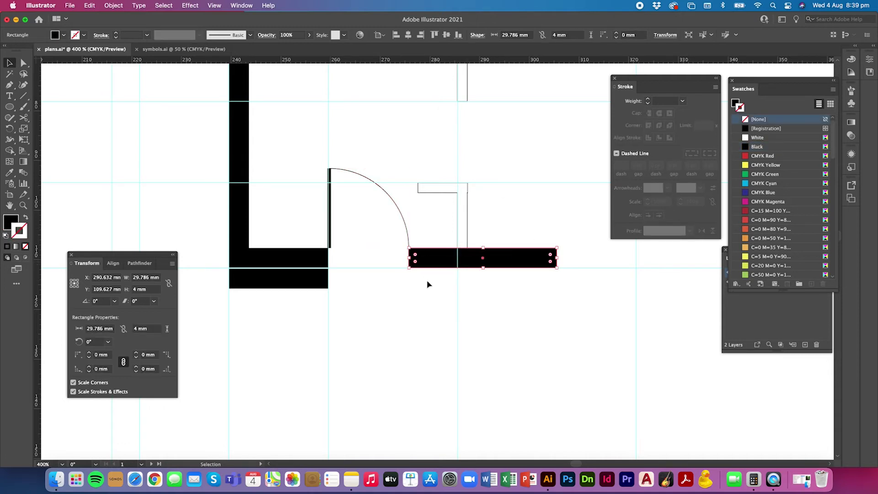
pyautogui.click(429, 280)
pyautogui.hscroll(5, 429, 280)
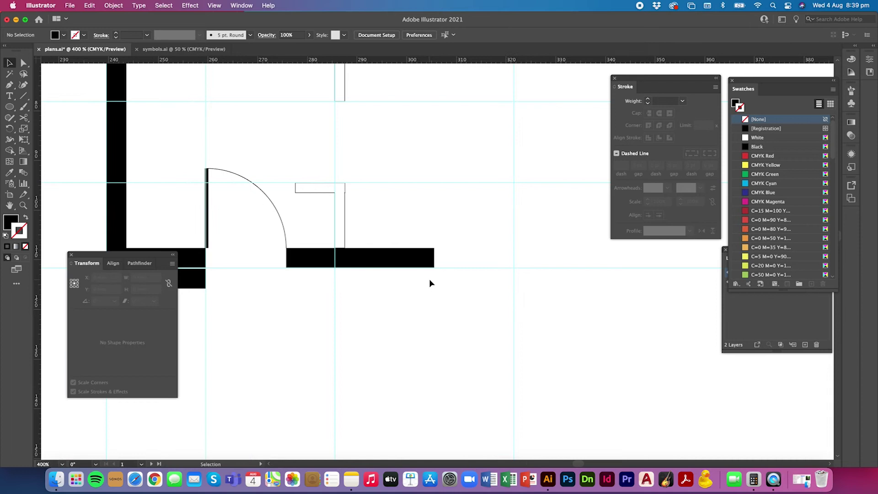
pyautogui.press('super+minus')
pyautogui.click(434, 258)
pyautogui.moveTo(434, 258); pyautogui.dragTo(495, 258)
pyautogui.click(476, 295)
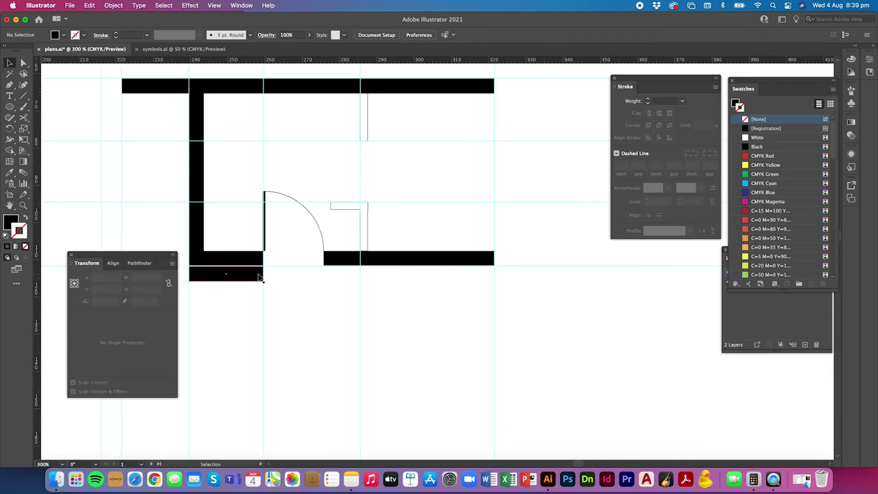
pyautogui.click(259, 277)
pyautogui.press('Delete')
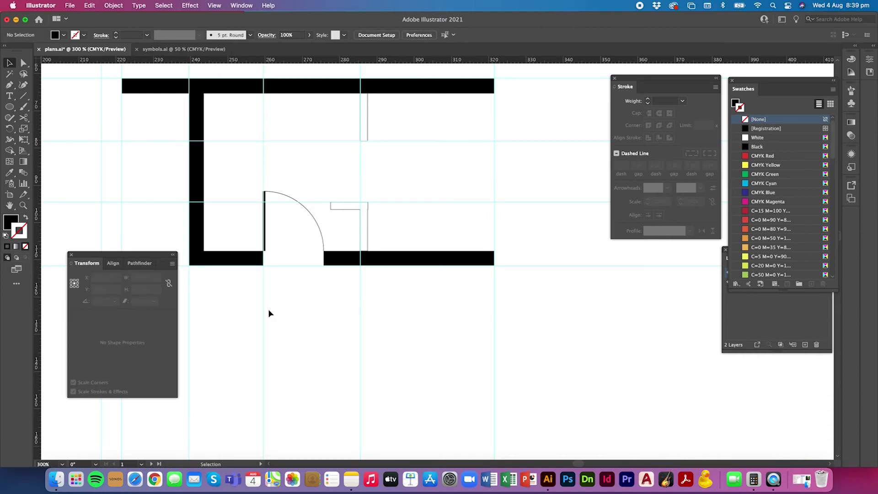
# Copy the right-hand bottom wall piece into the empty area below the redrawn plan
pyautogui.press('super+minus')
pyautogui.press('super+minus')
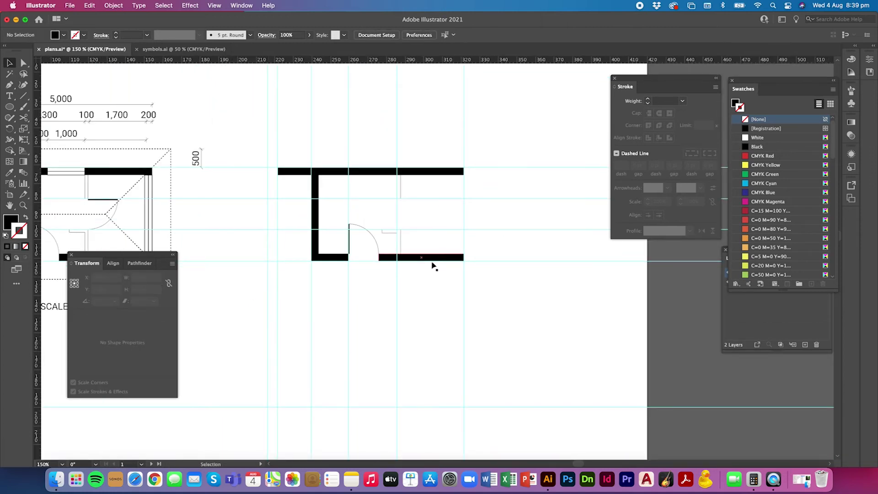
pyautogui.click(443, 260)
pyautogui.moveTo(443, 261); pyautogui.dragTo(330, 320)
pyautogui.press('super+equal')
pyautogui.press('super+equal')
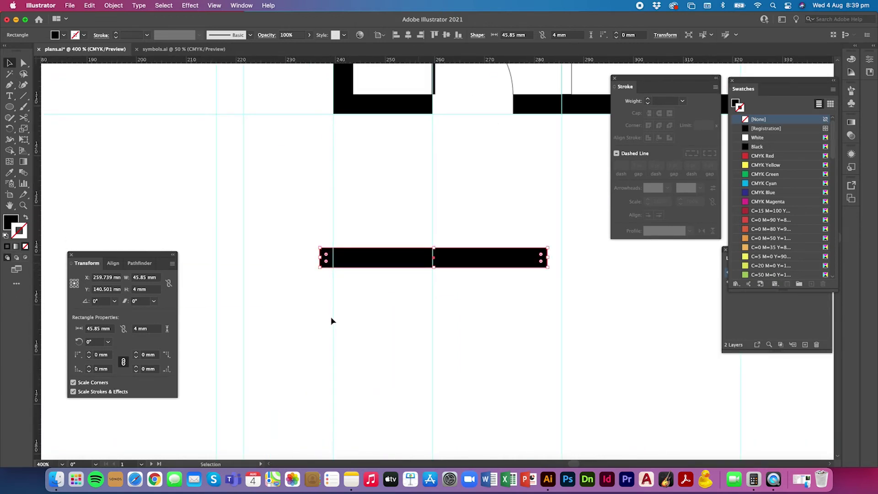
# Give the copied wall rectangle a white fill and a black 1 pt stroke
pyautogui.click(745, 139)
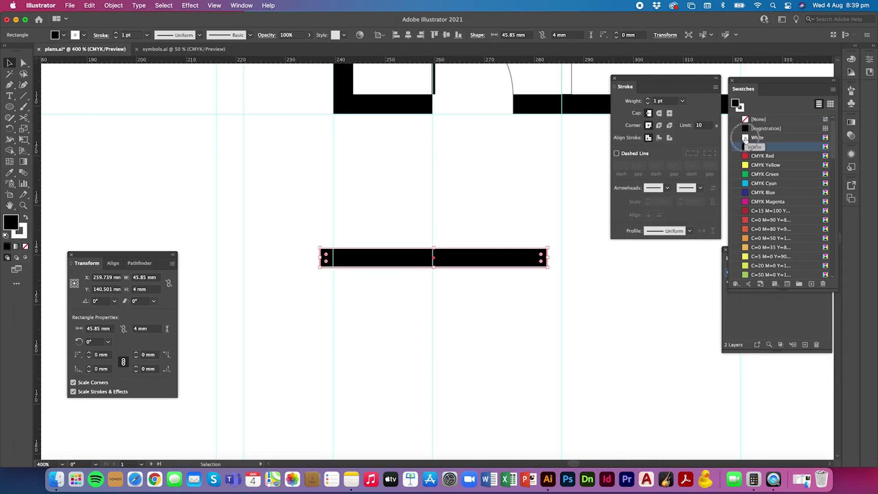
pyautogui.moveTo(745, 139); pyautogui.dragTo(746, 145)
pyautogui.click(745, 146)
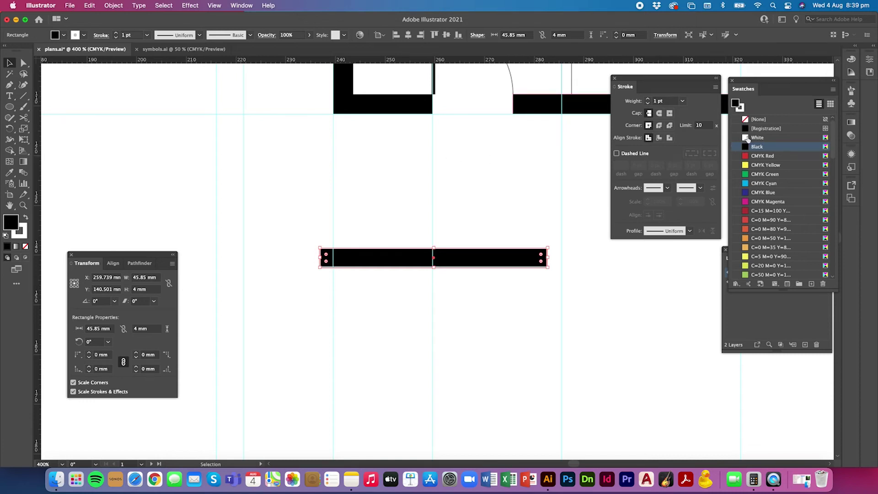
pyautogui.click(745, 138)
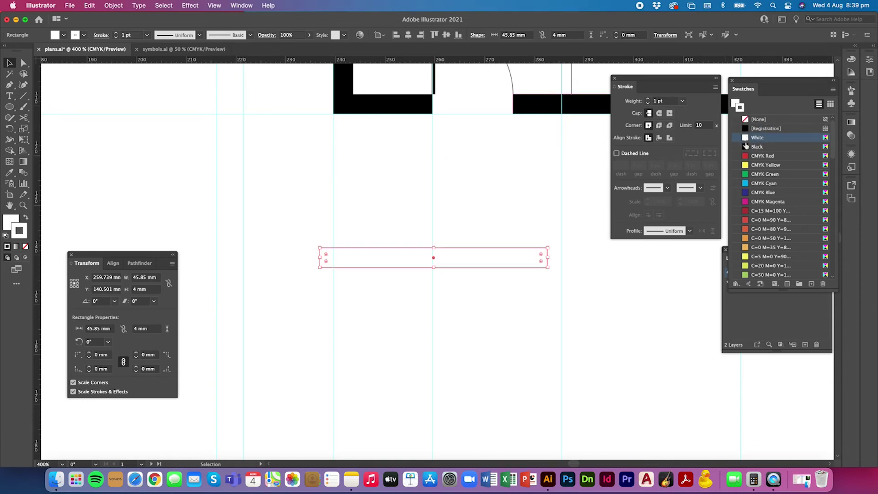
pyautogui.press('x')
pyautogui.click(745, 146)
pyautogui.click(489, 186)
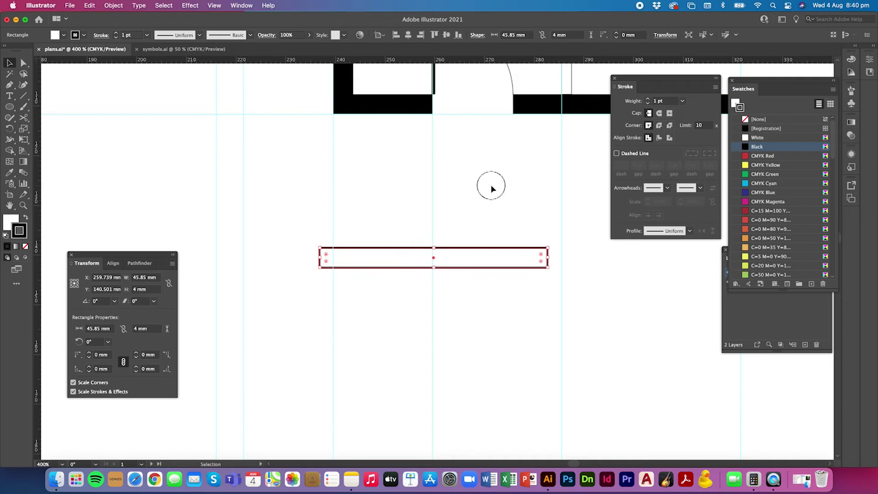
# Draw a horizontal line through the middle of the white rectangle, from its left edge to its right edge
pyautogui.click(379, 248)
pyautogui.click(24, 98)
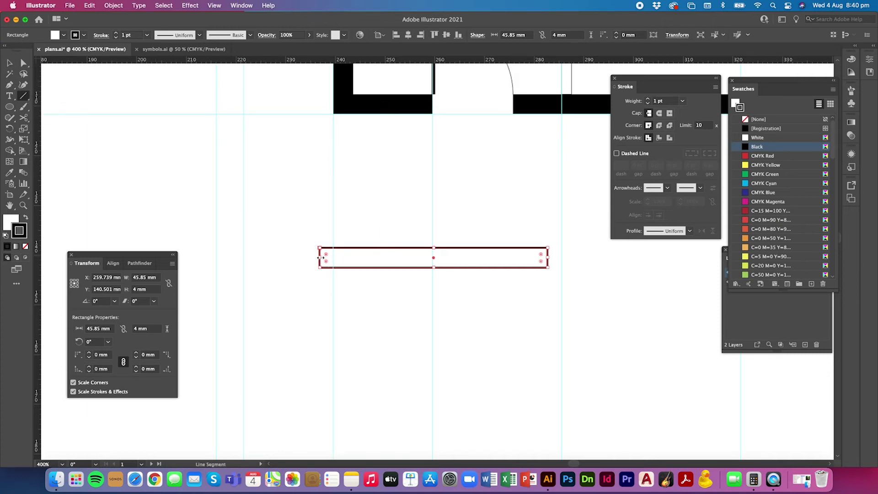
pyautogui.press('v')
pyautogui.click(314, 235)
pyautogui.click(24, 97)
pyautogui.moveTo(320, 257); pyautogui.dragTo(548, 257)
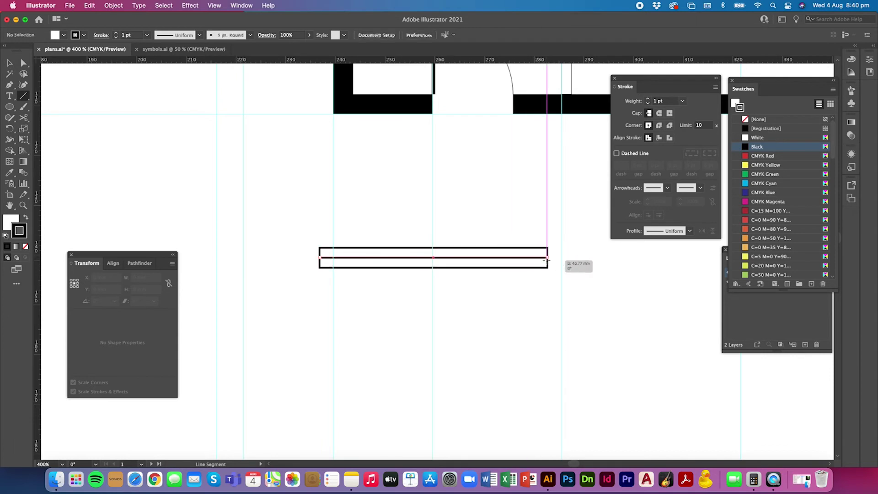
# Group the white rectangle with its centre line as a window symbol
pyautogui.click(10, 65)
pyautogui.click(280, 188)
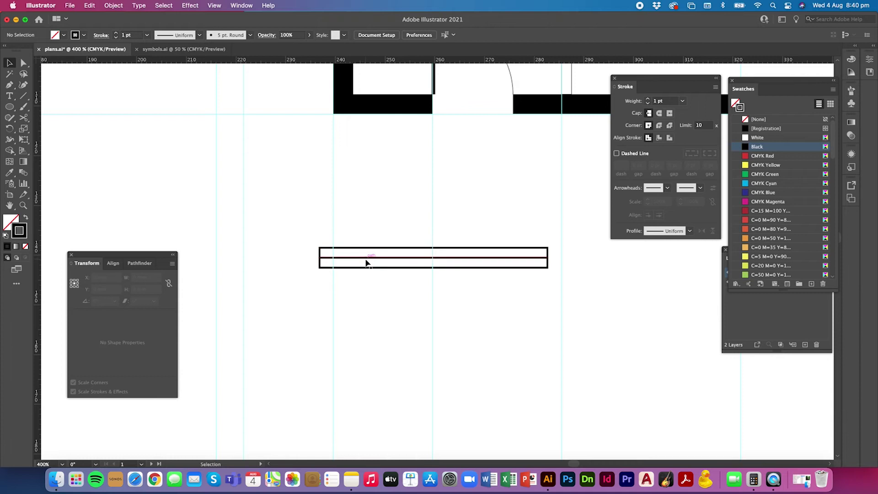
pyautogui.moveTo(315, 229); pyautogui.dragTo(369, 280)
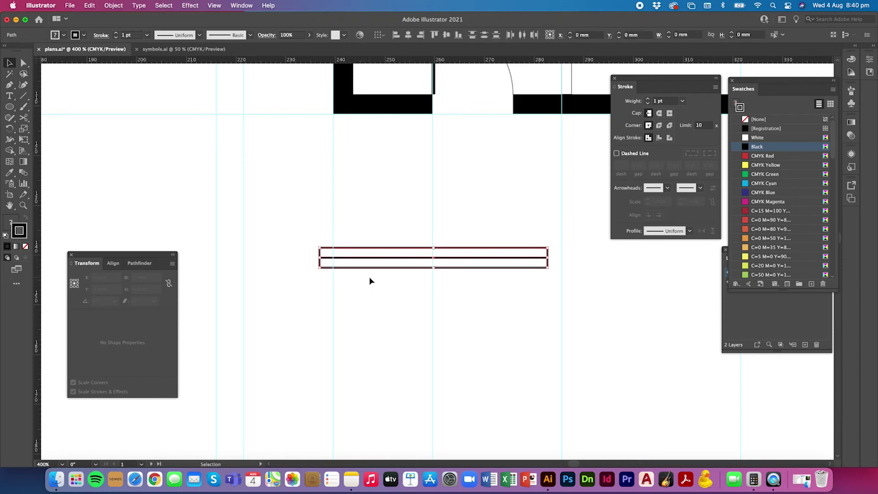
pyautogui.click(370, 280)
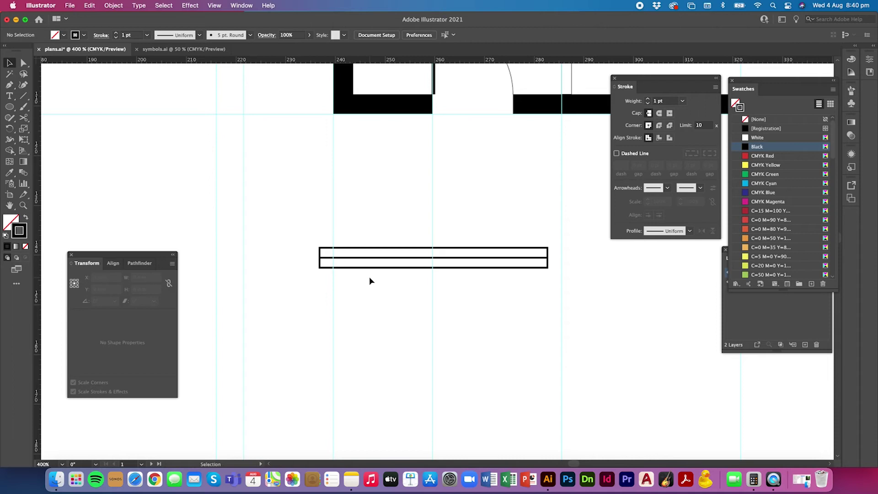
# Rotate the window symbol 90° and move it to the open right side of the redrawn plan
pyautogui.press('super+minus')
pyautogui.press('super+minus')
pyautogui.press('super+minus')
pyautogui.press('super+minus')
pyautogui.press('super+minus')
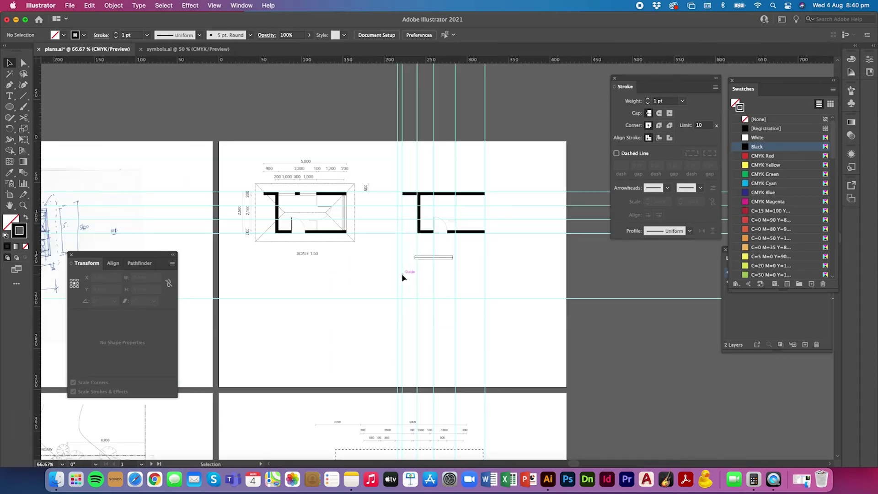
pyautogui.press('super+plus')
pyautogui.press('super+plus')
pyautogui.moveTo(436, 255); pyautogui.dragTo(546, 128)
pyautogui.click(553, 138)
# Fit the window symbol between the top and bottom walls at the plan's right edge, shortening it to about 42.1 mm
pyautogui.press('super+equal')
pyautogui.press('super+equal')
pyautogui.press('super+equal')
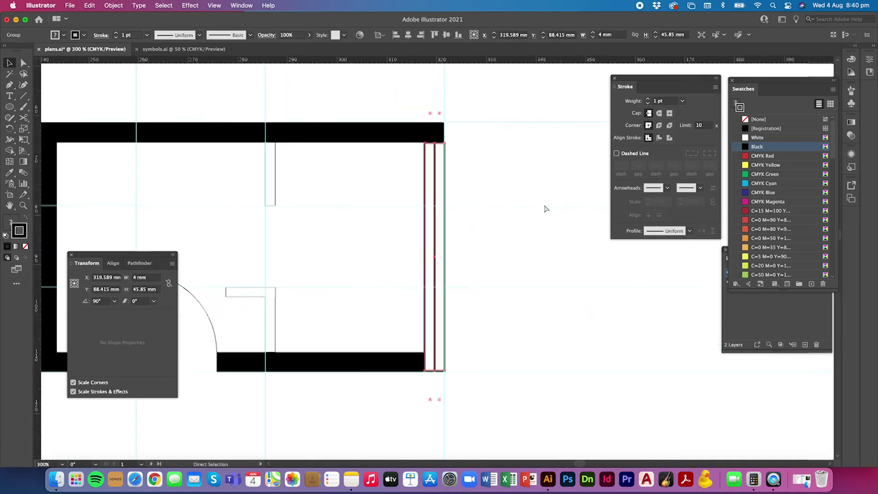
pyautogui.moveTo(436, 368); pyautogui.dragTo(434, 352)
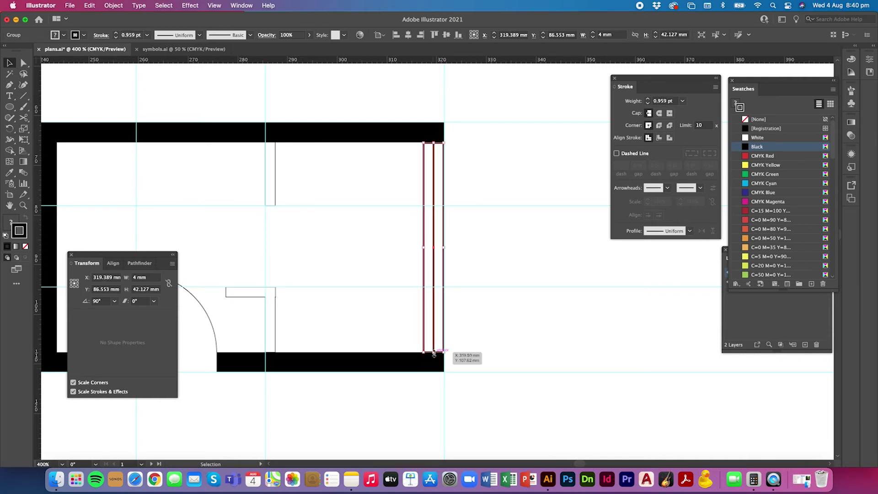
# Duplicate the window symbol from the plan's right side, rotate the copy horizontal, and place it inside the room below the top wall
pyautogui.click(521, 333)
pyautogui.click(436, 315)
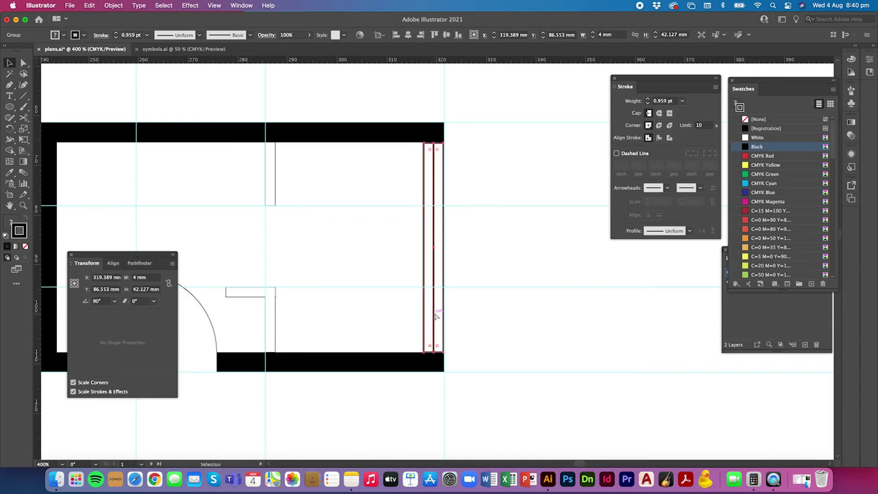
pyautogui.moveTo(435, 316); pyautogui.dragTo(305, 98)
pyautogui.scroll(3, 304, 98)
pyautogui.press('super+minus')
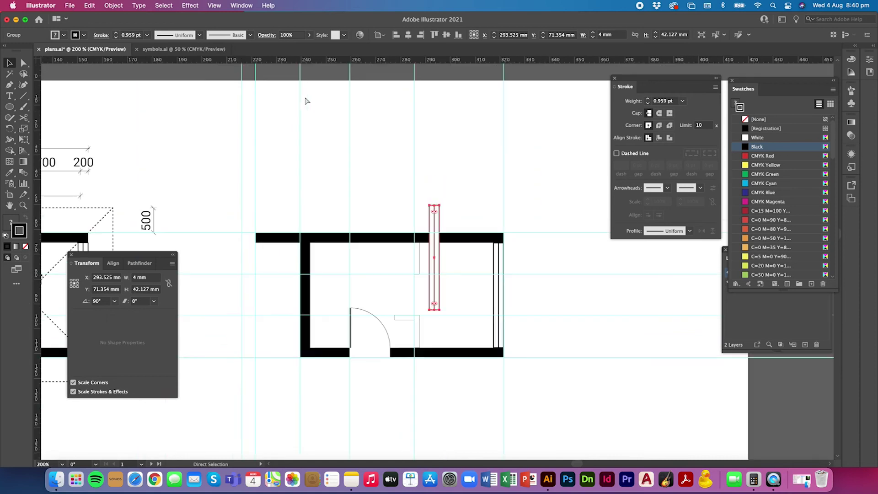
pyautogui.moveTo(426, 203); pyautogui.dragTo(358, 256)
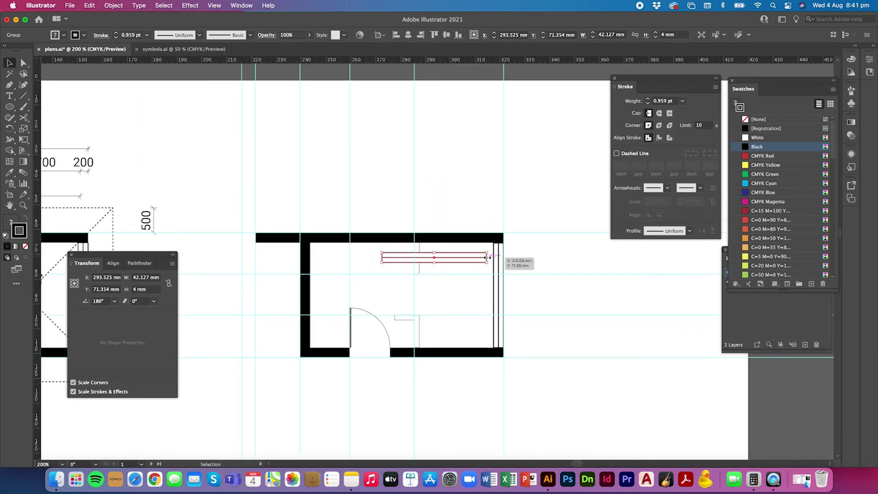
pyautogui.press('a')
pyautogui.press('v')
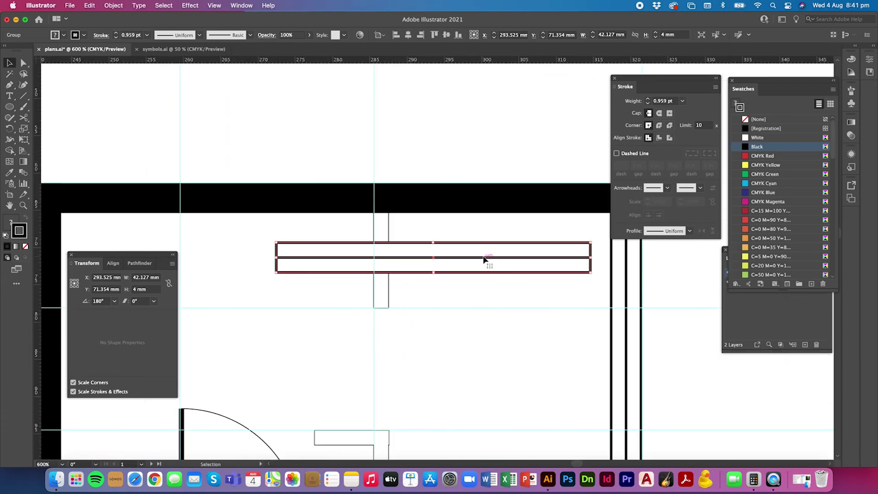
# Shorten the horizontal window symbol to the 1,000 mm window width at 1:50 and fit it into the top wall against the room's left wall
pyautogui.moveTo(591, 257); pyautogui.dragTo(352, 257)
pyautogui.click(368, 265)
pyautogui.press('super+minus')
pyautogui.press('super+minus')
pyautogui.press('super+minus')
pyautogui.press('super+minus')
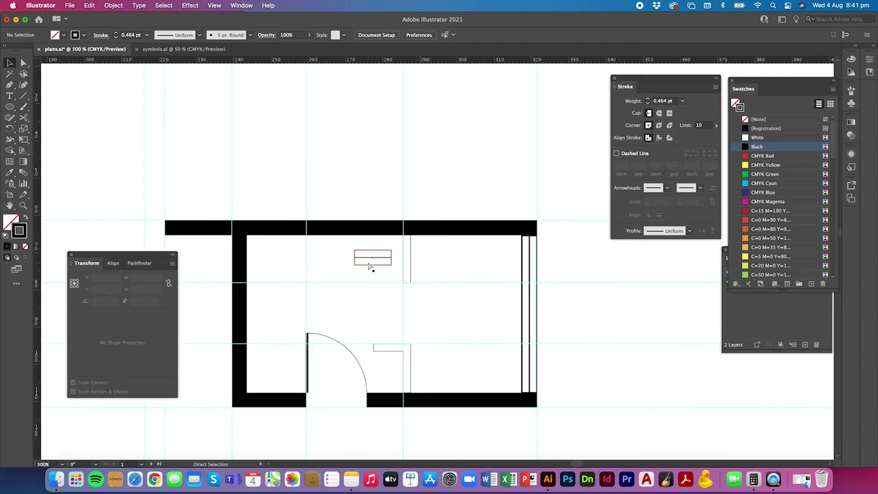
pyautogui.hscroll(-5, 366, 263)
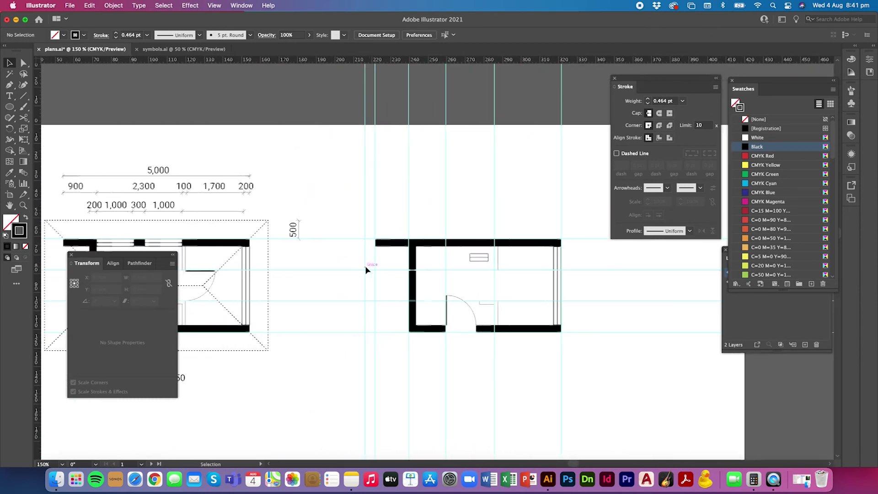
pyautogui.click(520, 262)
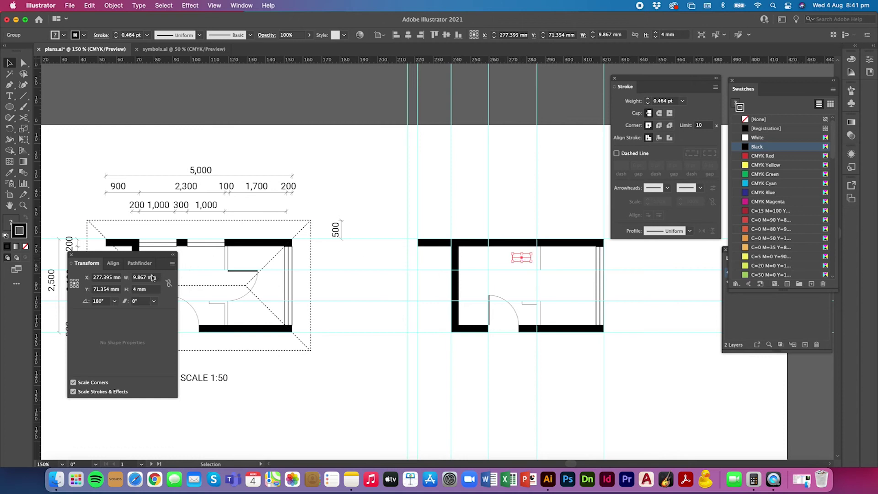
pyautogui.doubleClick(149, 278)
pyautogui.press('Return')
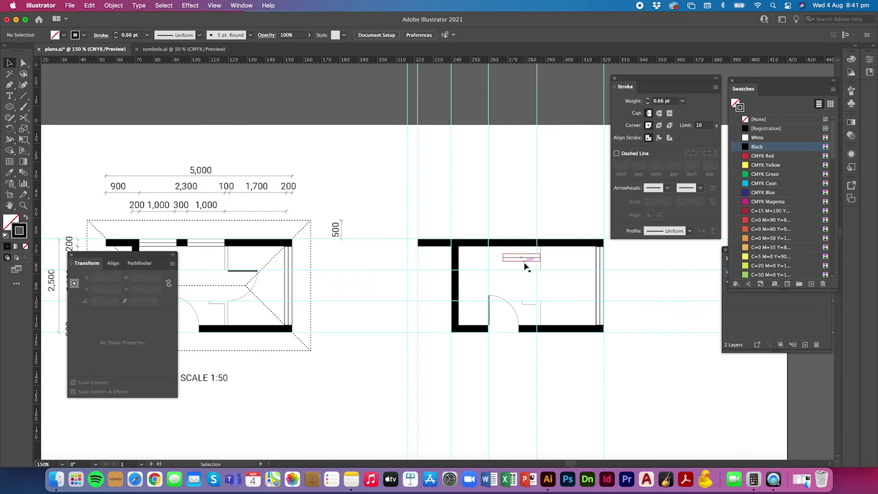
pyautogui.moveTo(525, 261); pyautogui.dragTo(480, 253)
pyautogui.click(479, 260)
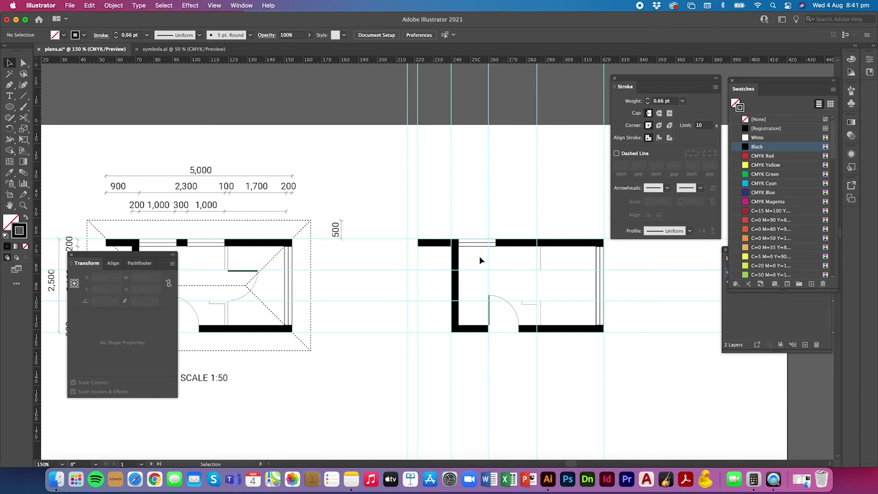
# Switch to Calculator and divide 300 by 50 to convert the spacing between the two top-wall windows
pyautogui.press('super+Tab')
pyautogui.click(583, 148)
pyautogui.click(636, 214)
pyautogui.doubleClick(593, 235)
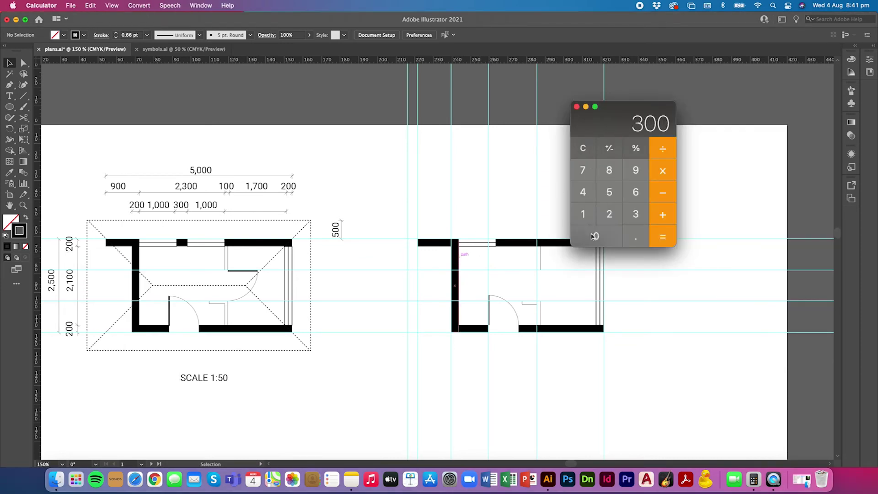
pyautogui.click(664, 149)
pyautogui.click(609, 192)
pyautogui.click(603, 233)
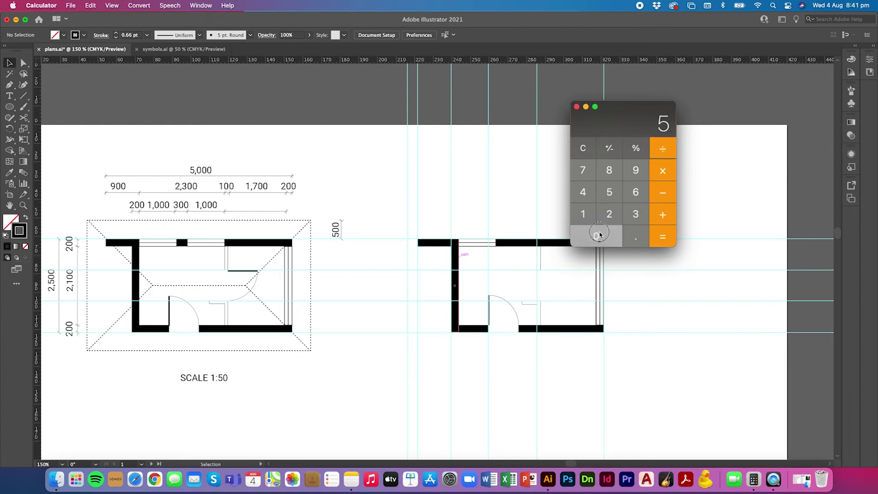
pyautogui.click(654, 237)
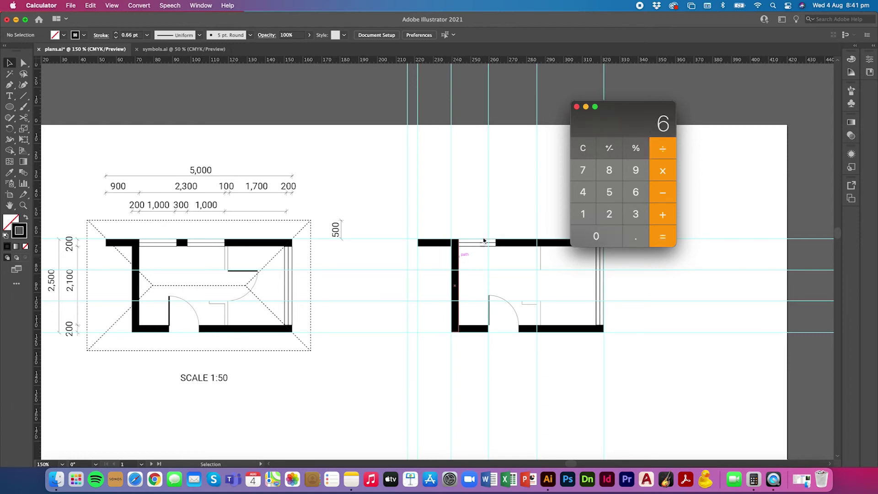
# Return to Illustrator, duplicate the short bottom-left wall piece, and set the copy's width to 6 mm as a spacer
pyautogui.click(475, 250)
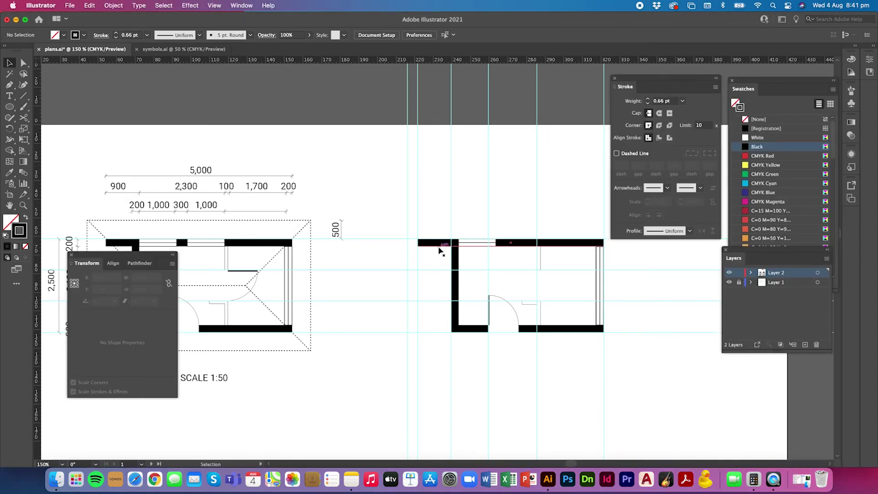
pyautogui.click(471, 329)
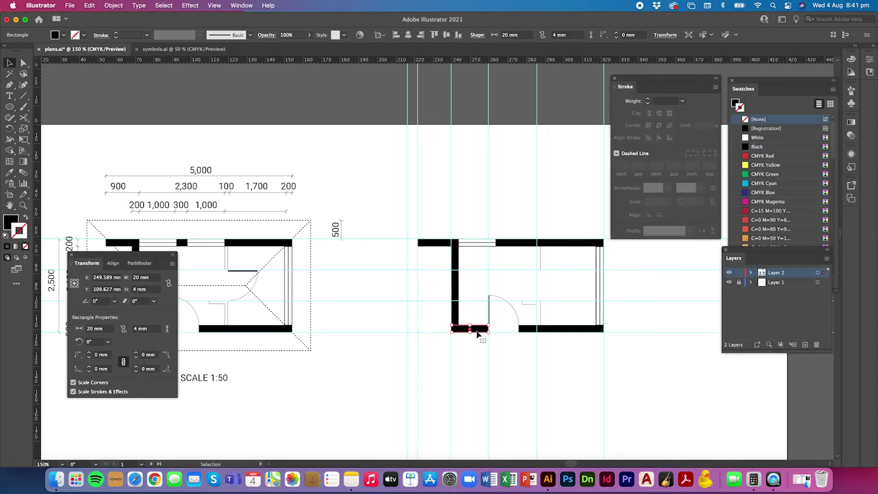
pyautogui.press('super+c')
pyautogui.press('super+v')
pyautogui.click(146, 277)
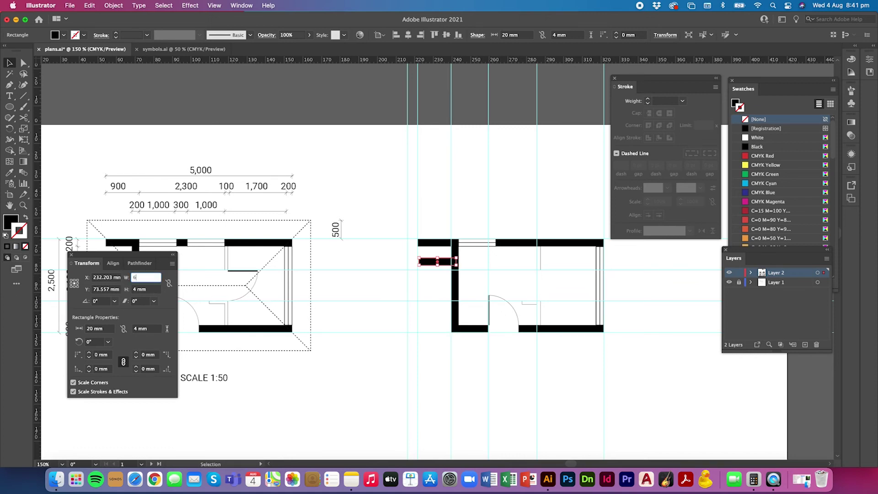
pyautogui.write('6')
pyautogui.press('Return')
# Position the 6 mm spacer just above the top wall at the window's right end, and place a vertical guide at that end
pyautogui.moveTo(438, 262); pyautogui.dragTo(500, 218)
pyautogui.press('super+equal')
pyautogui.press('super+equal')
pyautogui.press('super+equal')
pyautogui.press('super+equal')
pyautogui.press('super+equal')
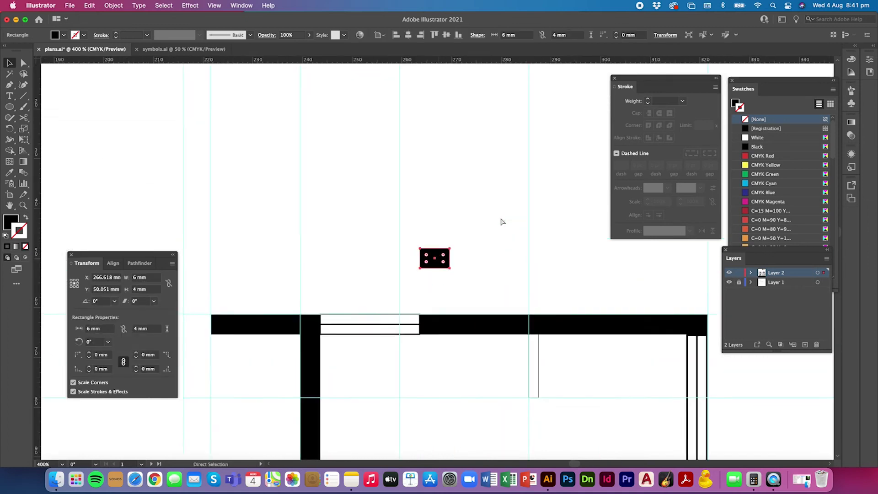
pyautogui.moveTo(438, 245); pyautogui.dragTo(435, 321)
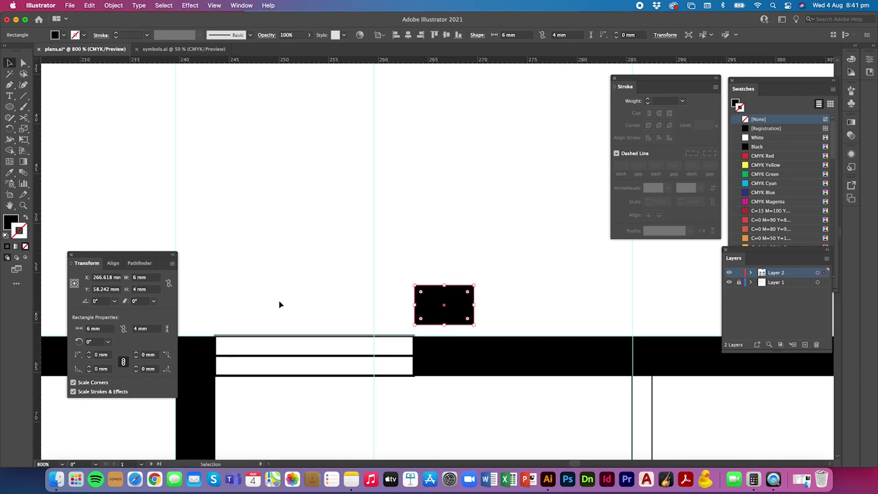
pyautogui.moveTo(38, 248); pyautogui.dragTo(413, 345)
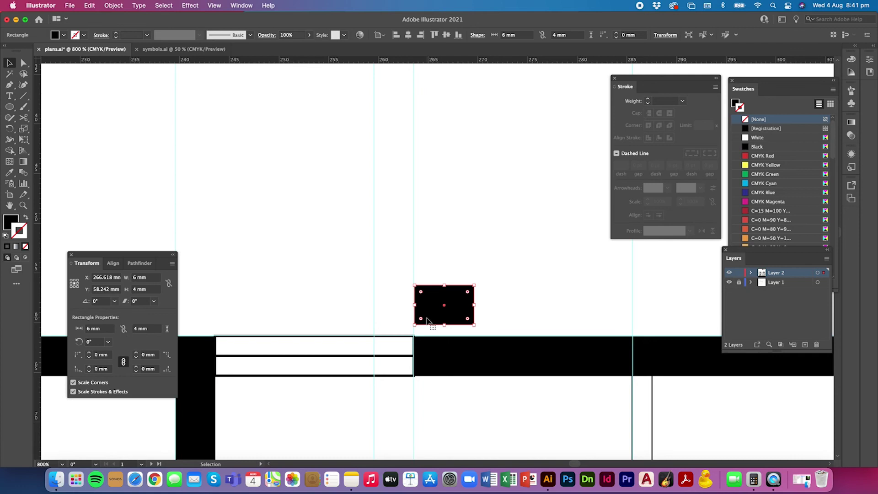
# Duplicate the top-wall window along the wall so the copy starts at the spacer's right edge, and delete the spacer
pyautogui.click(386, 386)
pyautogui.moveTo(345, 360); pyautogui.dragTo(601, 360)
pyautogui.click(474, 323)
pyautogui.click(471, 322)
pyautogui.press('Delete')
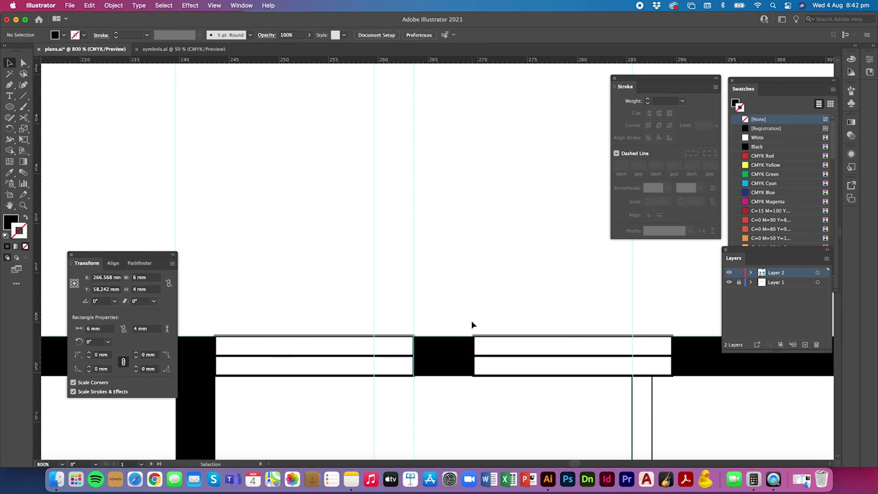